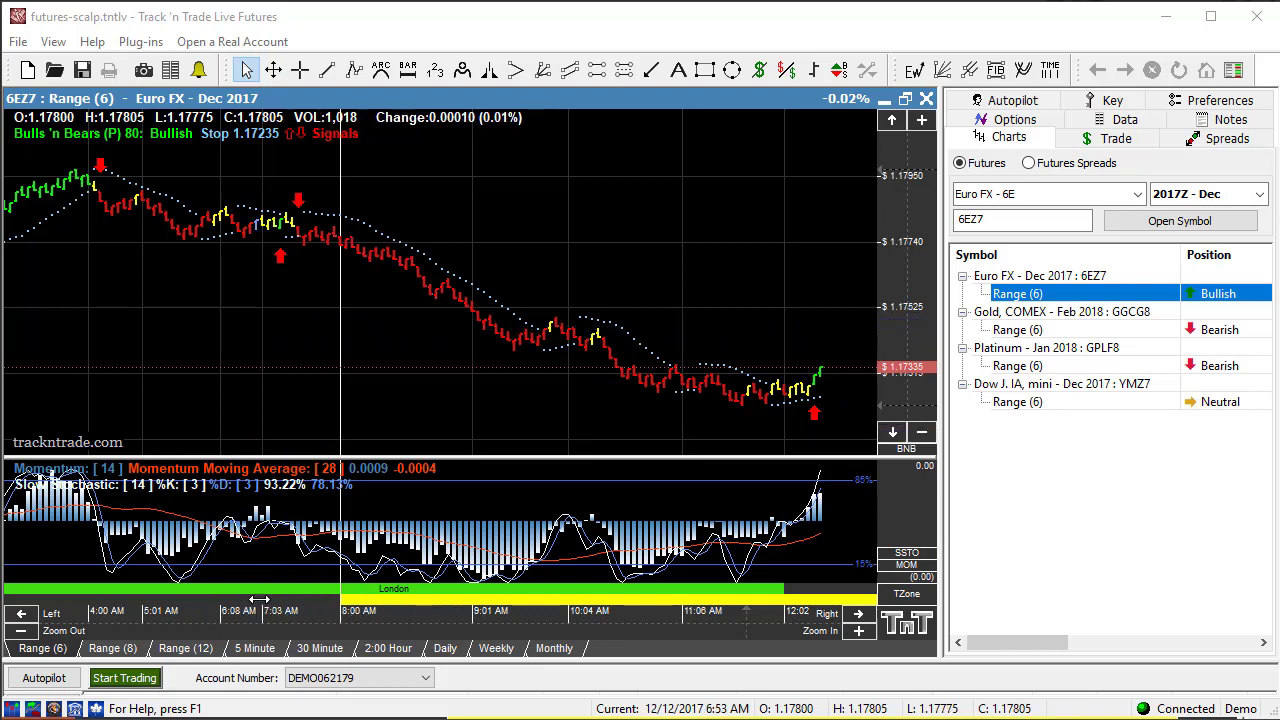
# Pan the Euro FX range chart back to the earlier bars from the 3:00 AM Tokyo session
pyautogui.moveTo(265, 610); pyautogui.dragTo(328, 610)
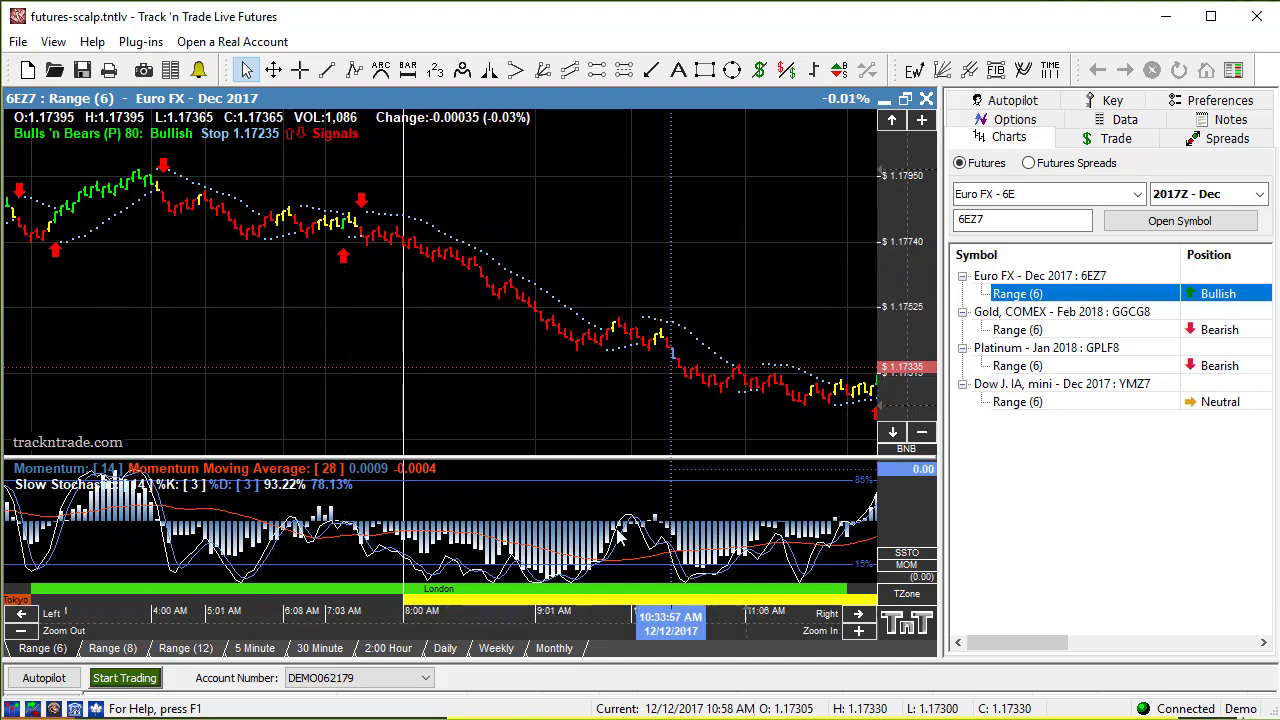
pyautogui.moveTo(648, 600); pyautogui.dragTo(592, 607)
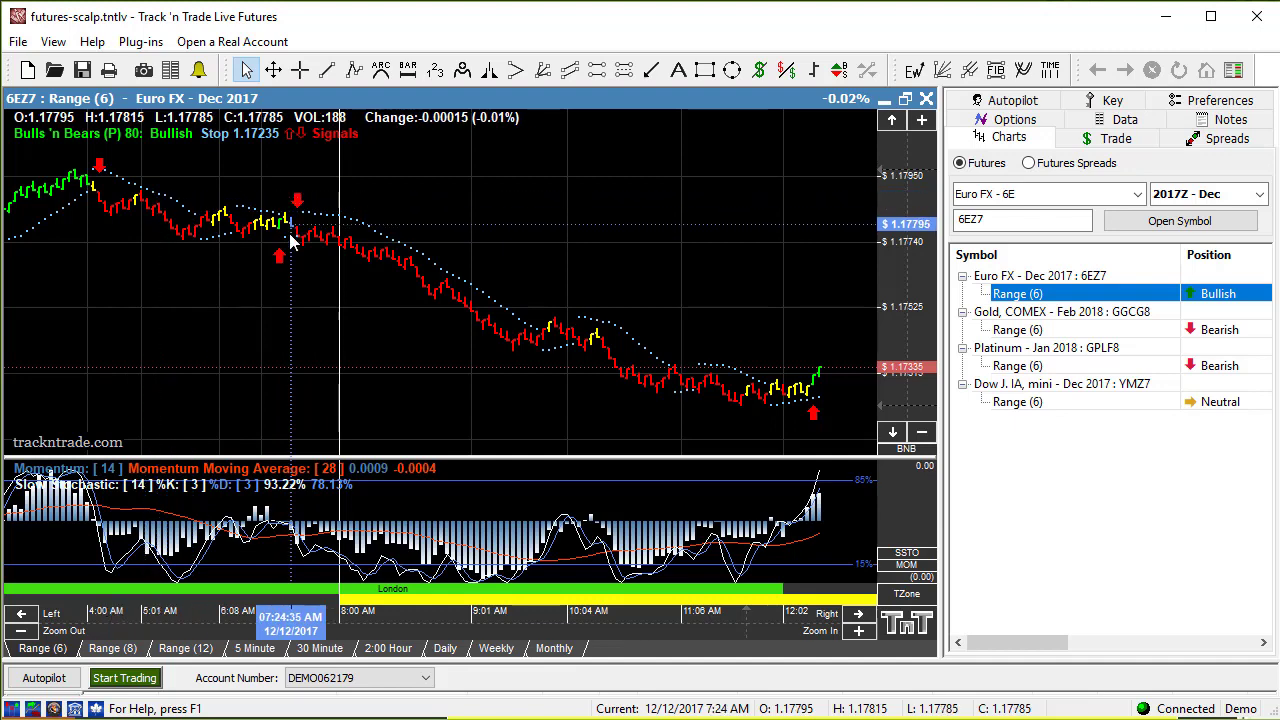
pyautogui.moveTo(306, 593); pyautogui.dragTo(333, 593)
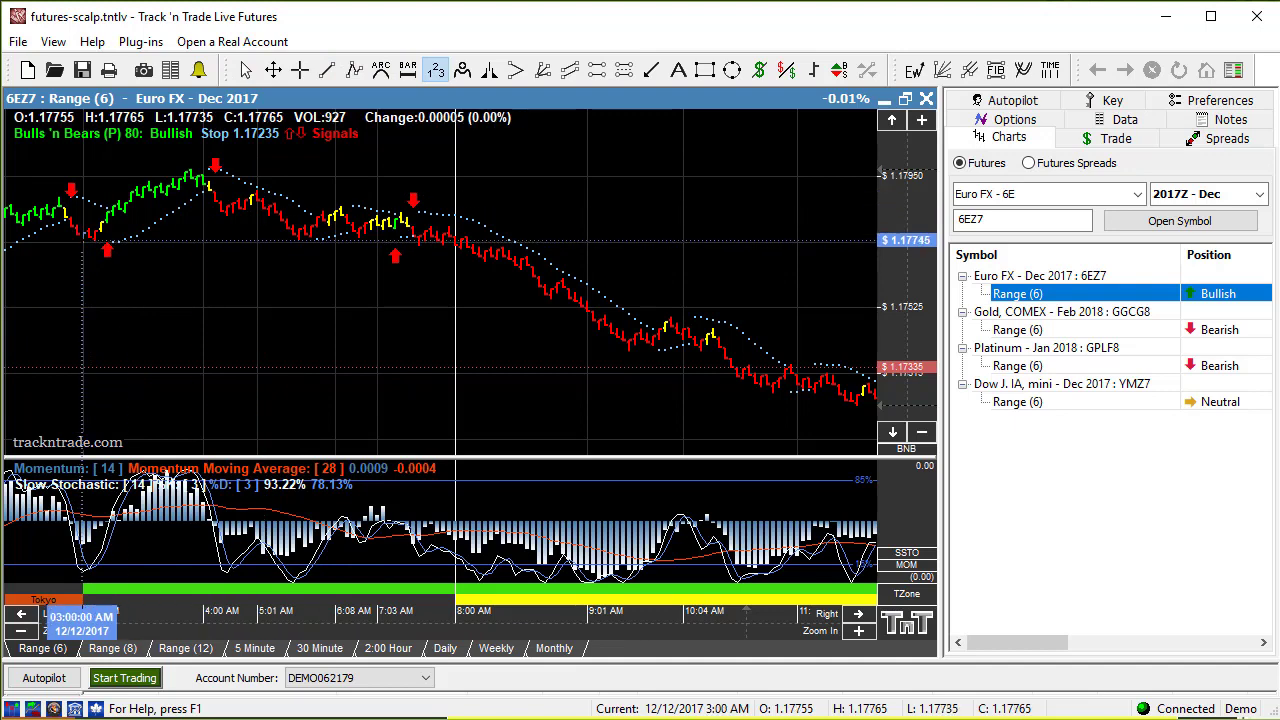
# Draw an ABC Fibonacci projection from peak A to low B, with point C, levels up to 200% ($559.85)
pyautogui.click(437, 69)
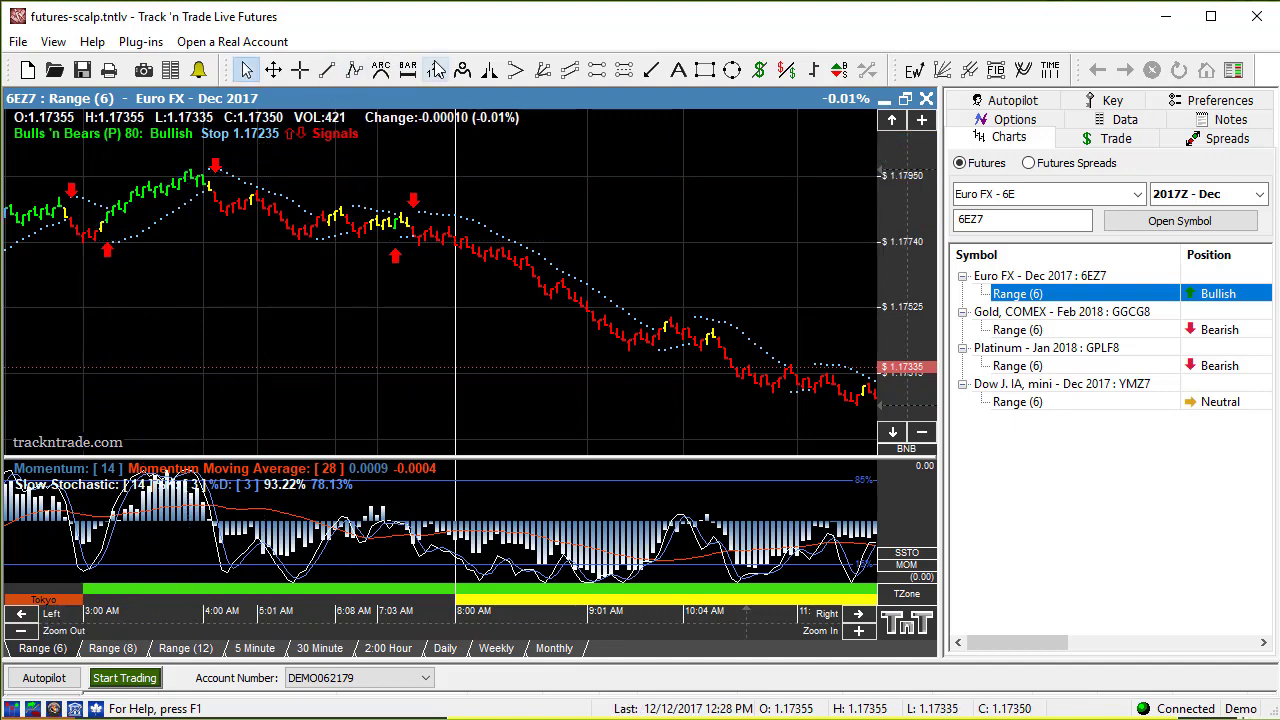
pyautogui.click(437, 69)
pyautogui.moveTo(191, 170)
pyautogui.mouseDown()
pyautogui.moveTo(318, 240)
pyautogui.moveTo(305, 245)
pyautogui.moveTo(385, 246)
pyautogui.moveTo(299, 250)
pyautogui.mouseUp()
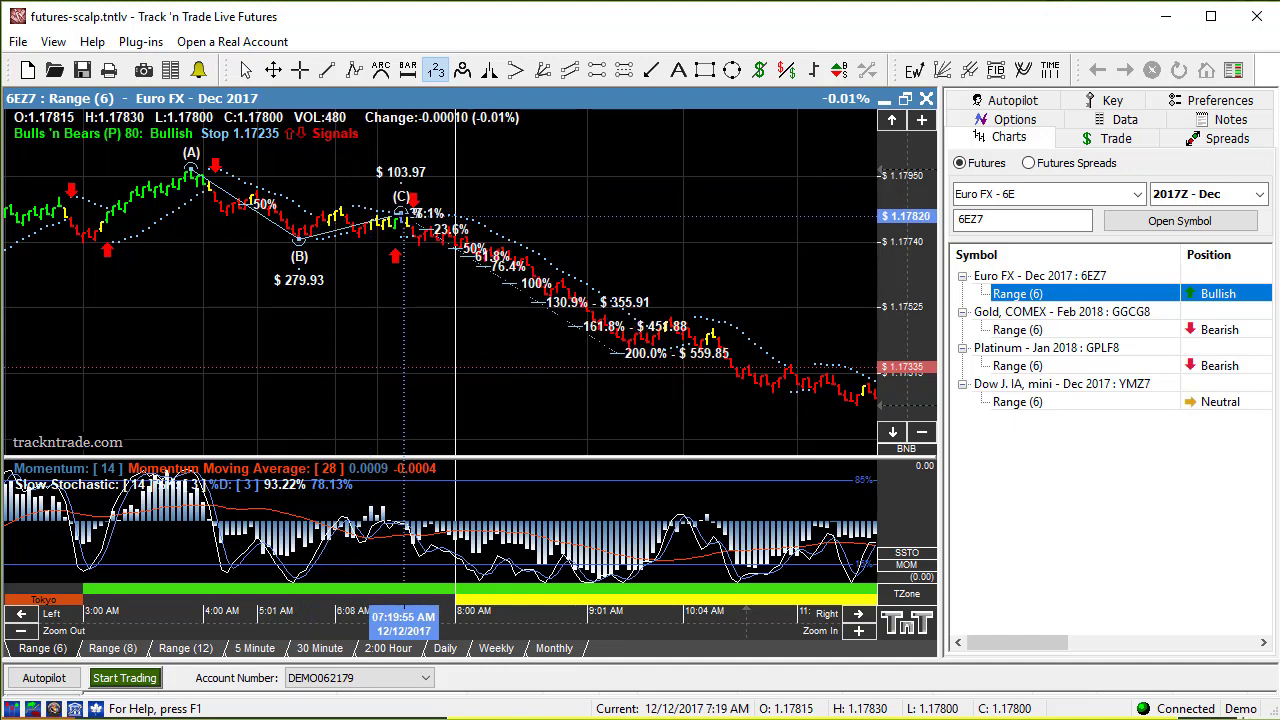
pyautogui.click(400, 215)
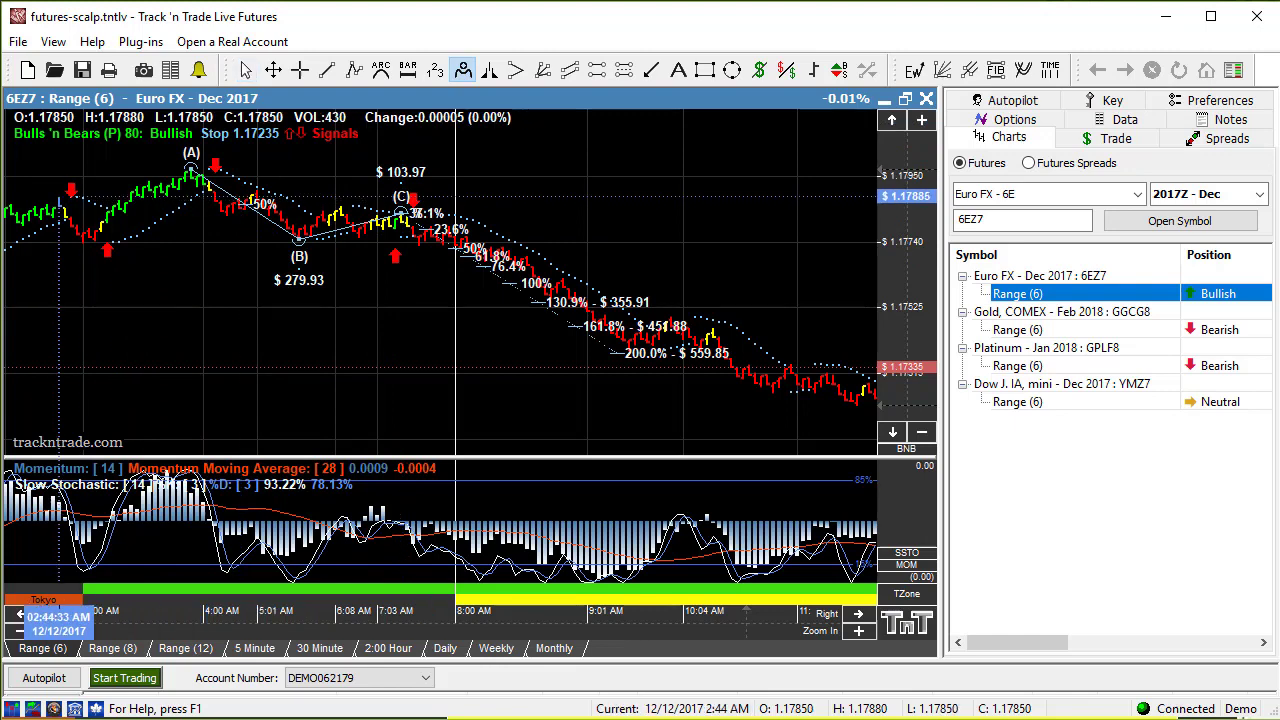
# Mark the head-and-shoulders pattern: left shoulder, first low, head, second low at B, right shoulder
pyautogui.click(52, 192)
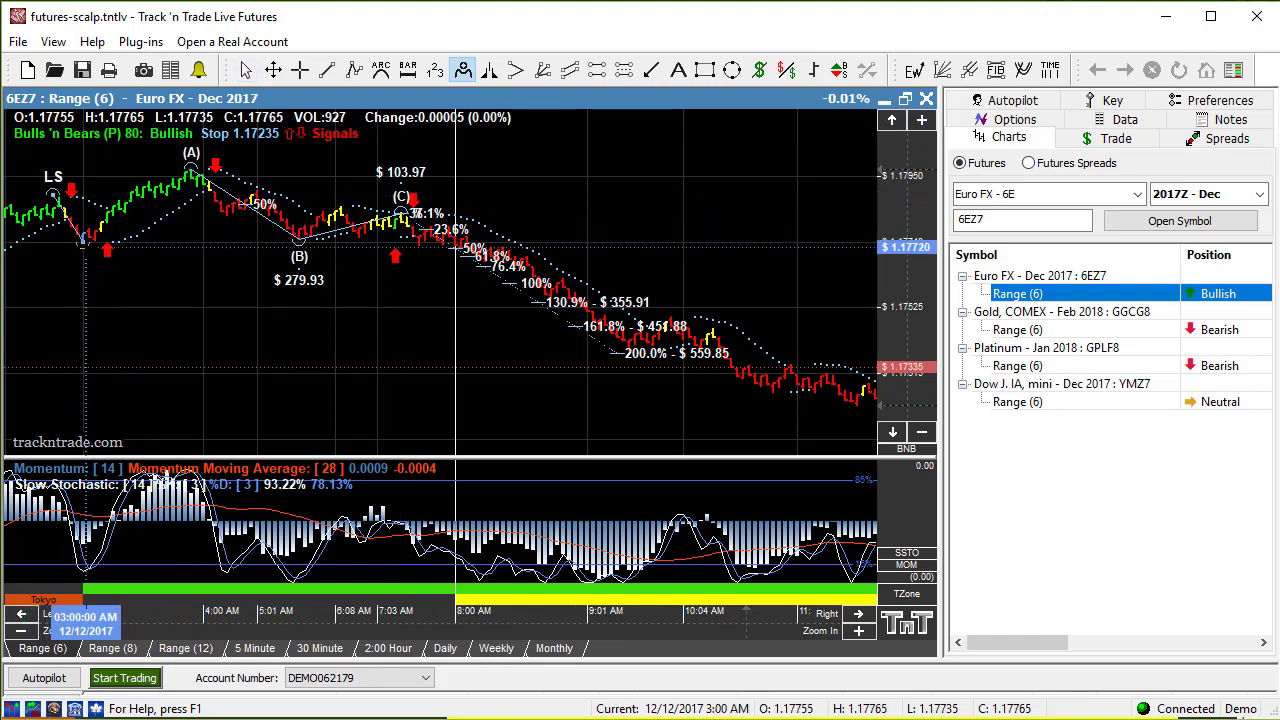
pyautogui.click(83, 241)
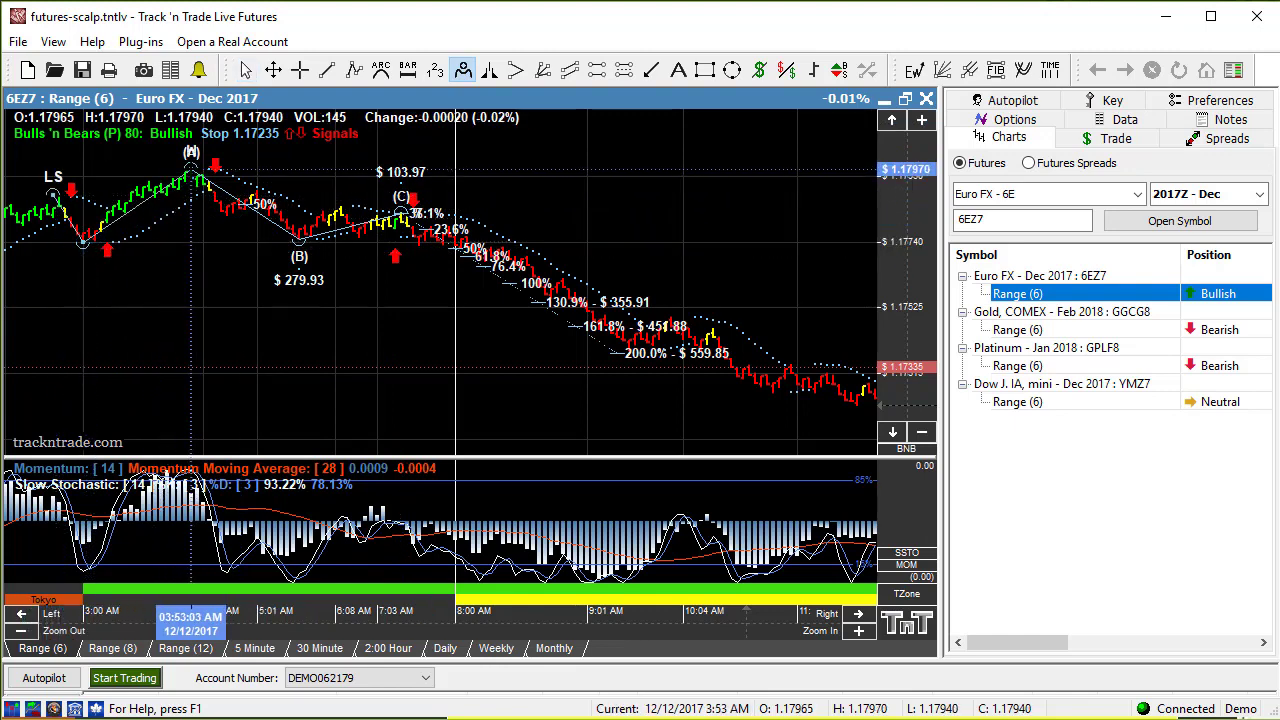
pyautogui.click(190, 169)
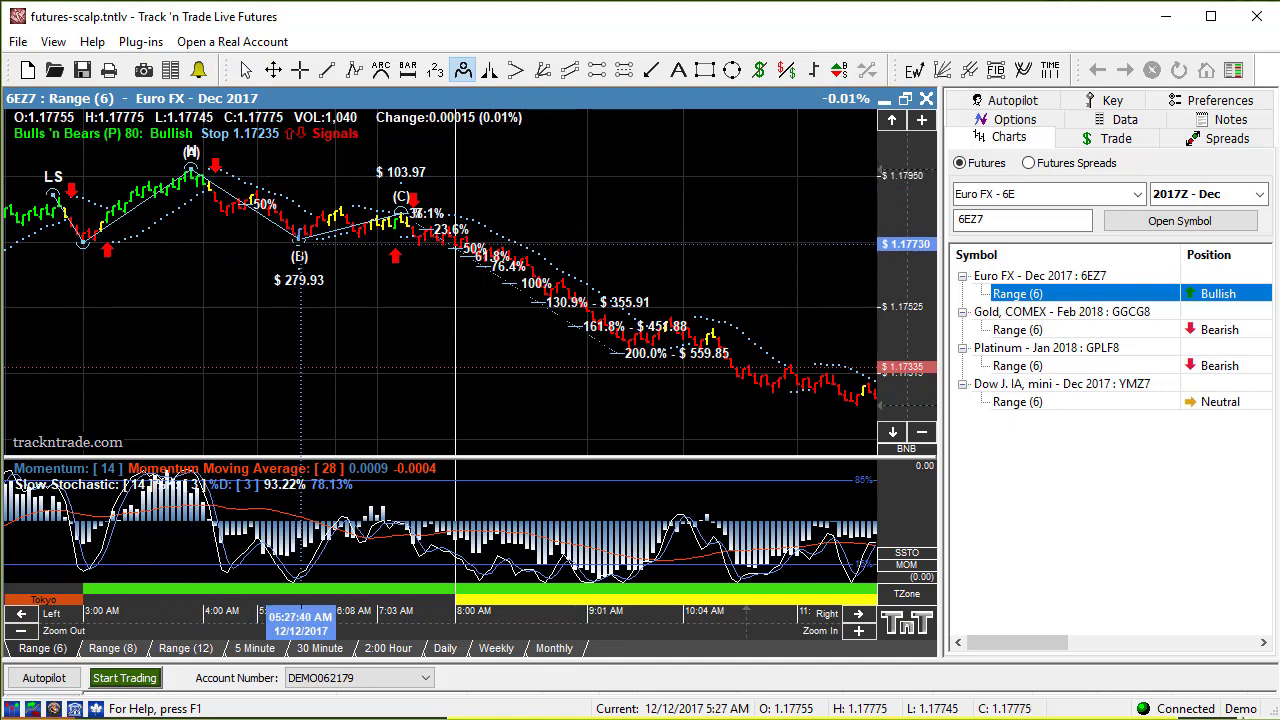
pyautogui.click(299, 240)
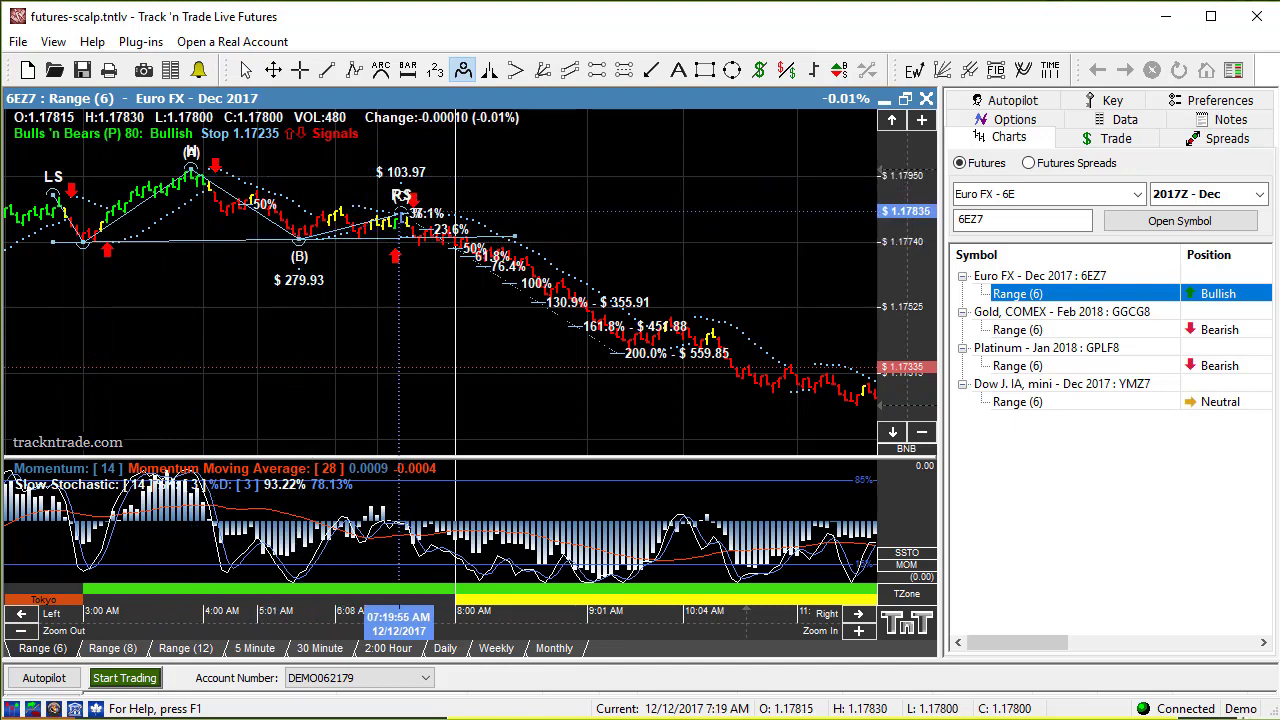
pyautogui.click(399, 211)
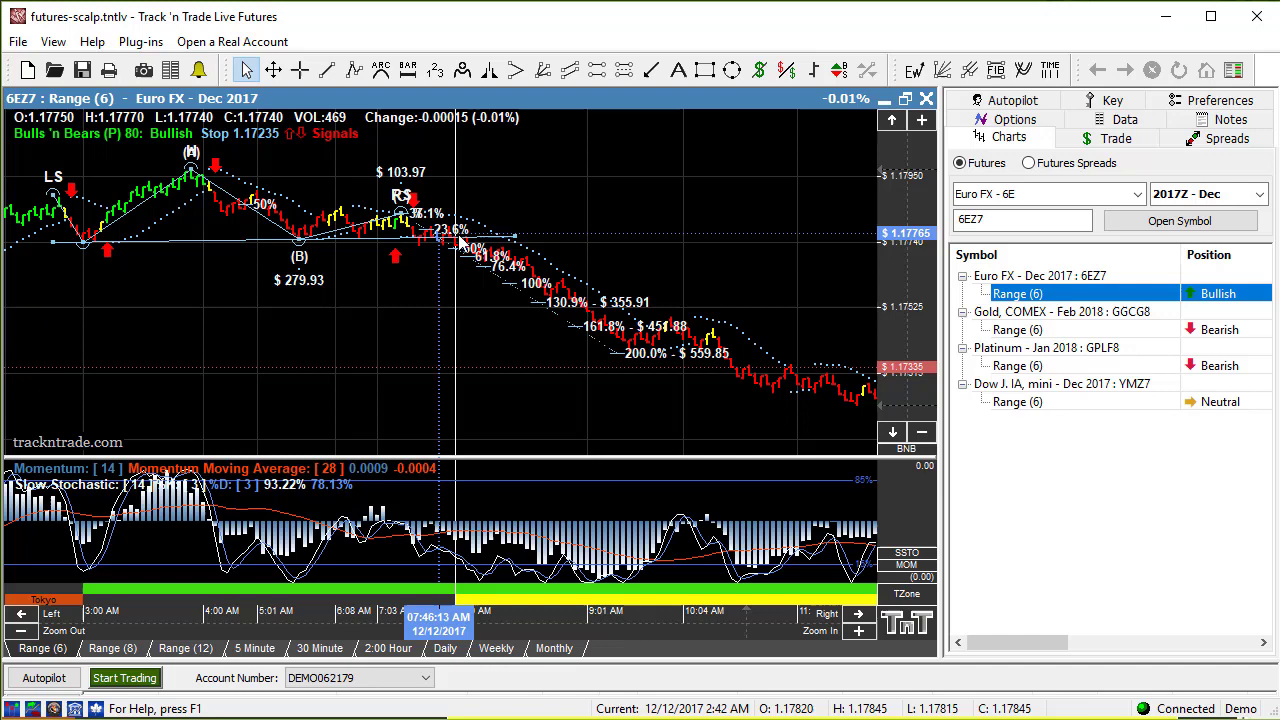
# Draw an arrow line rising from below the B low to the right shoulder
pyautogui.click(651, 70)
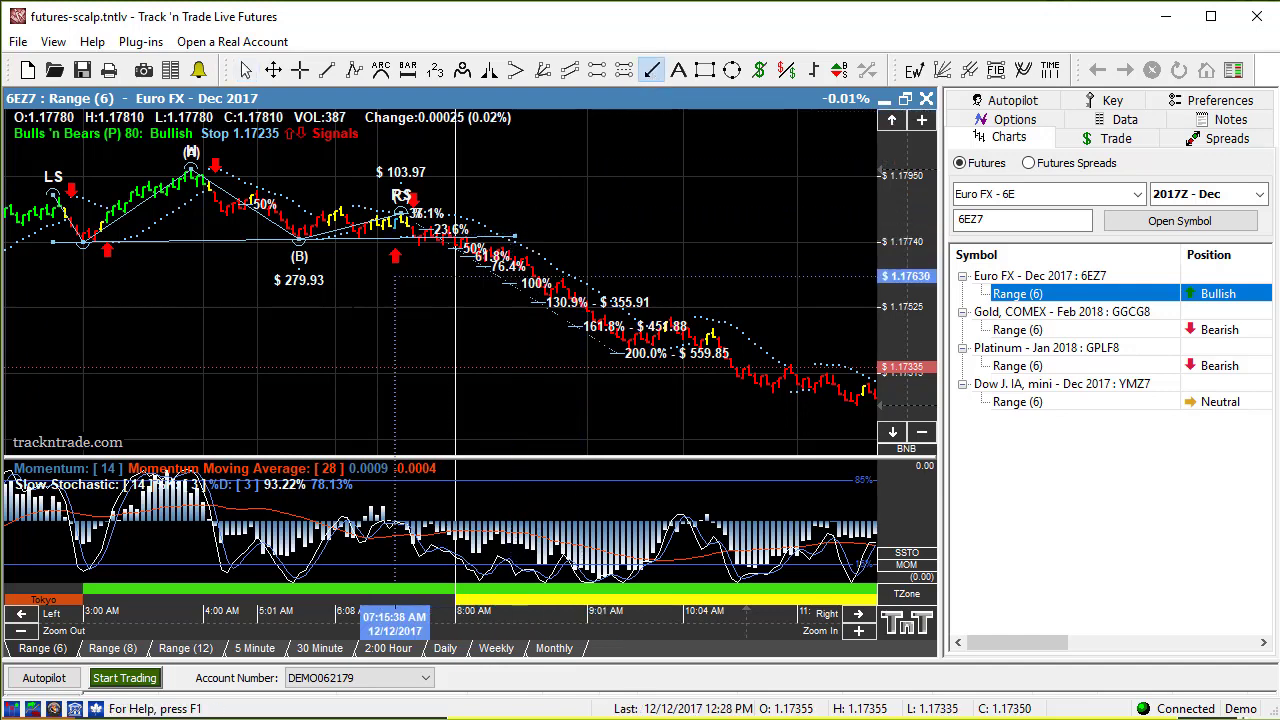
pyautogui.click(287, 371)
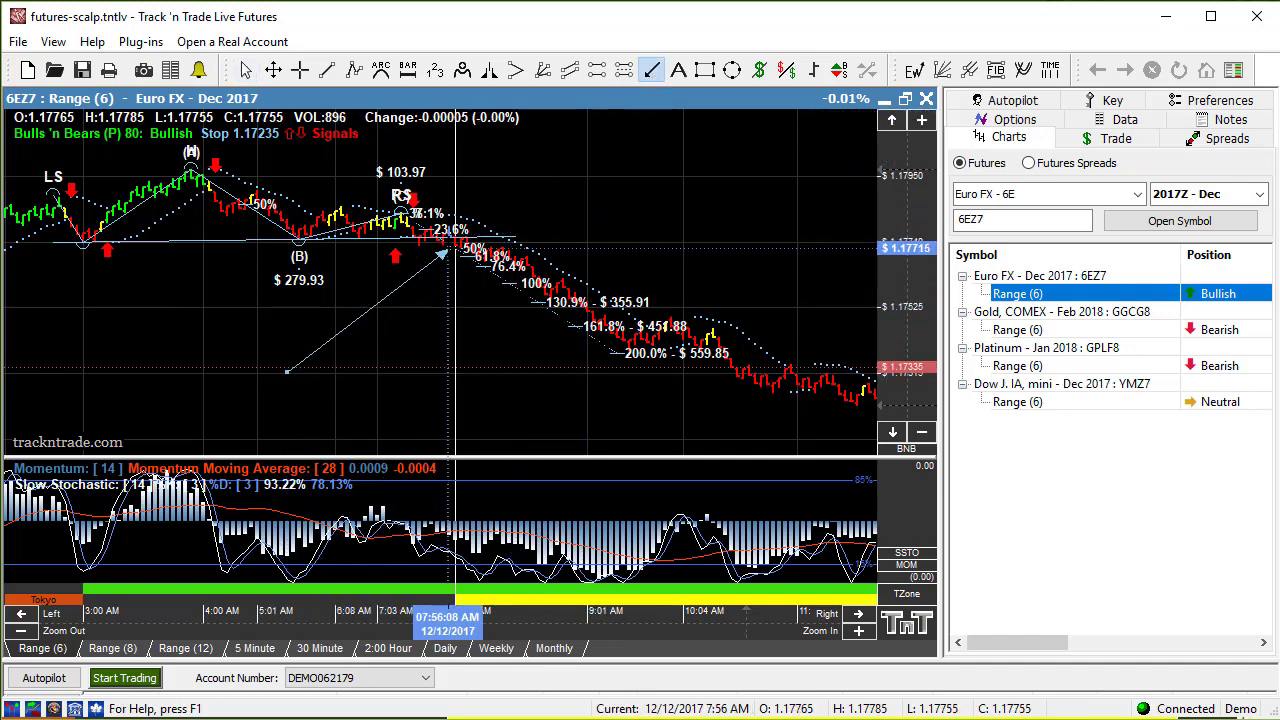
pyautogui.click(436, 291)
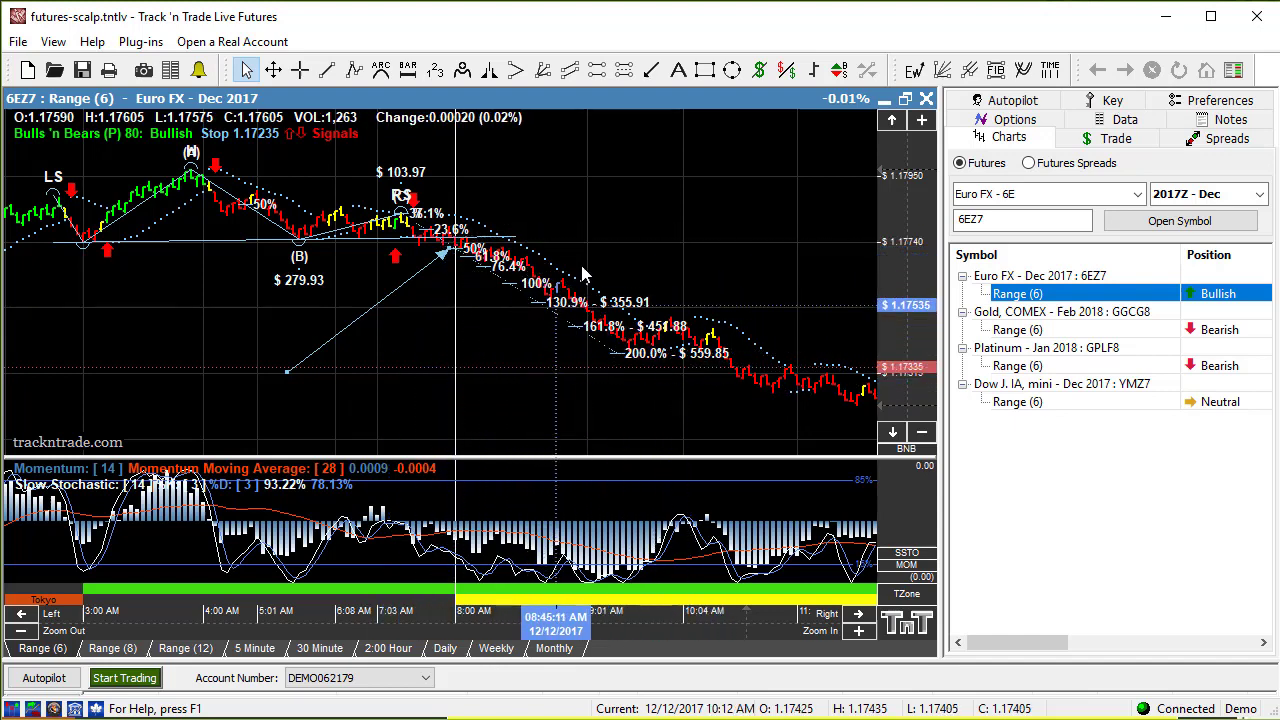
# Remove all existing drawings from the chart
pyautogui.moveTo(558, 596)
pyautogui.mouseDown()
pyautogui.moveTo(480, 595)
pyautogui.moveTo(571, 605)
pyautogui.mouseUp()
pyautogui.rightClick(601, 188)
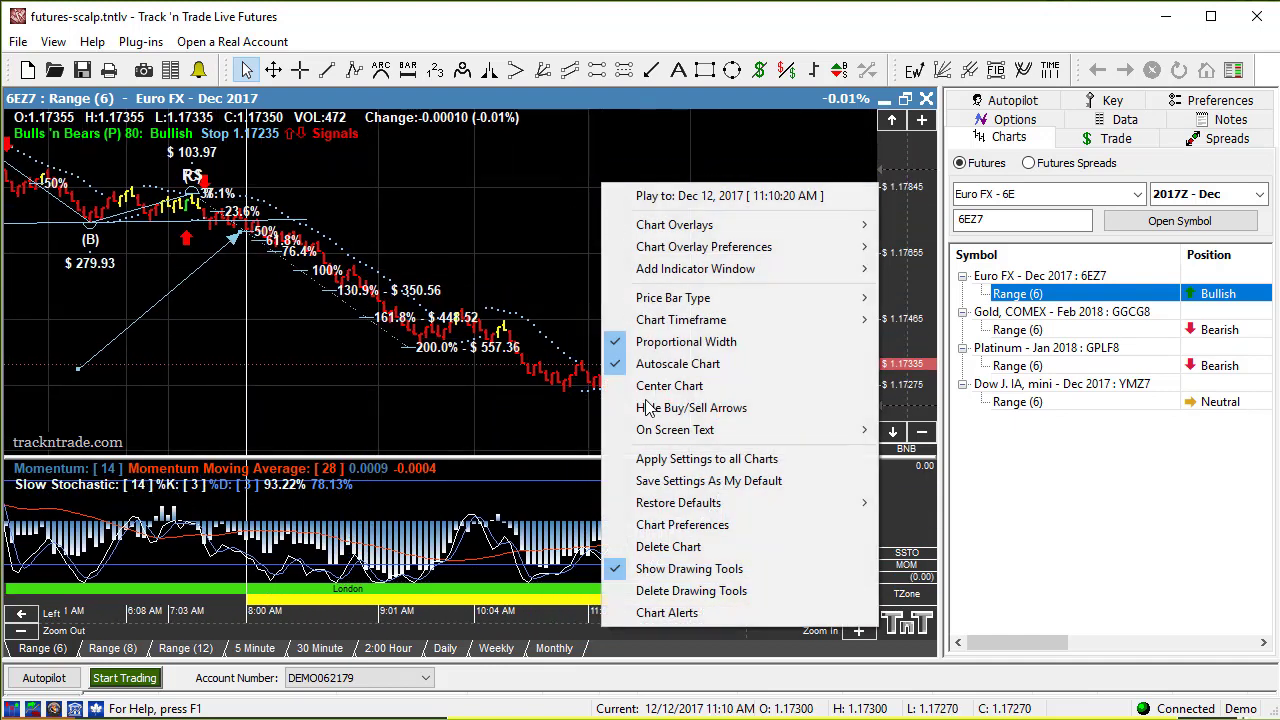
pyautogui.click(668, 591)
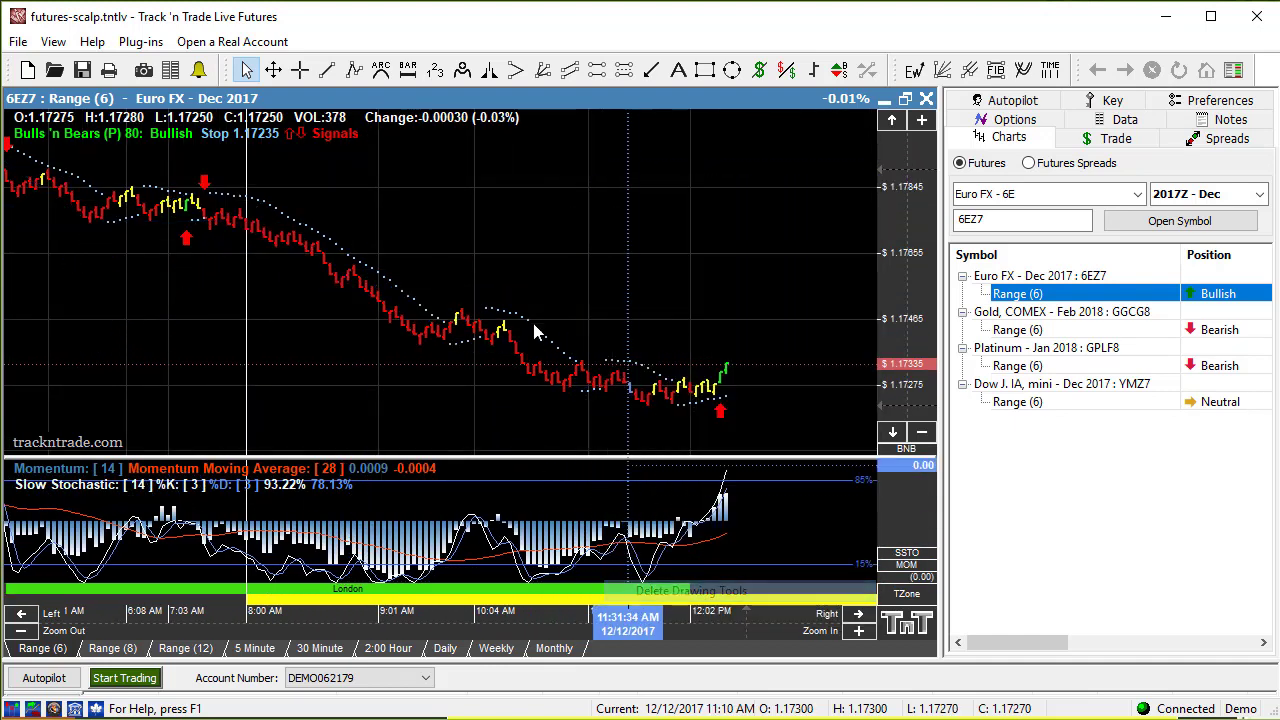
# Draw a downward arrow along the falling trend and an upward arrow toward the earlier buy signal
pyautogui.click(652, 70)
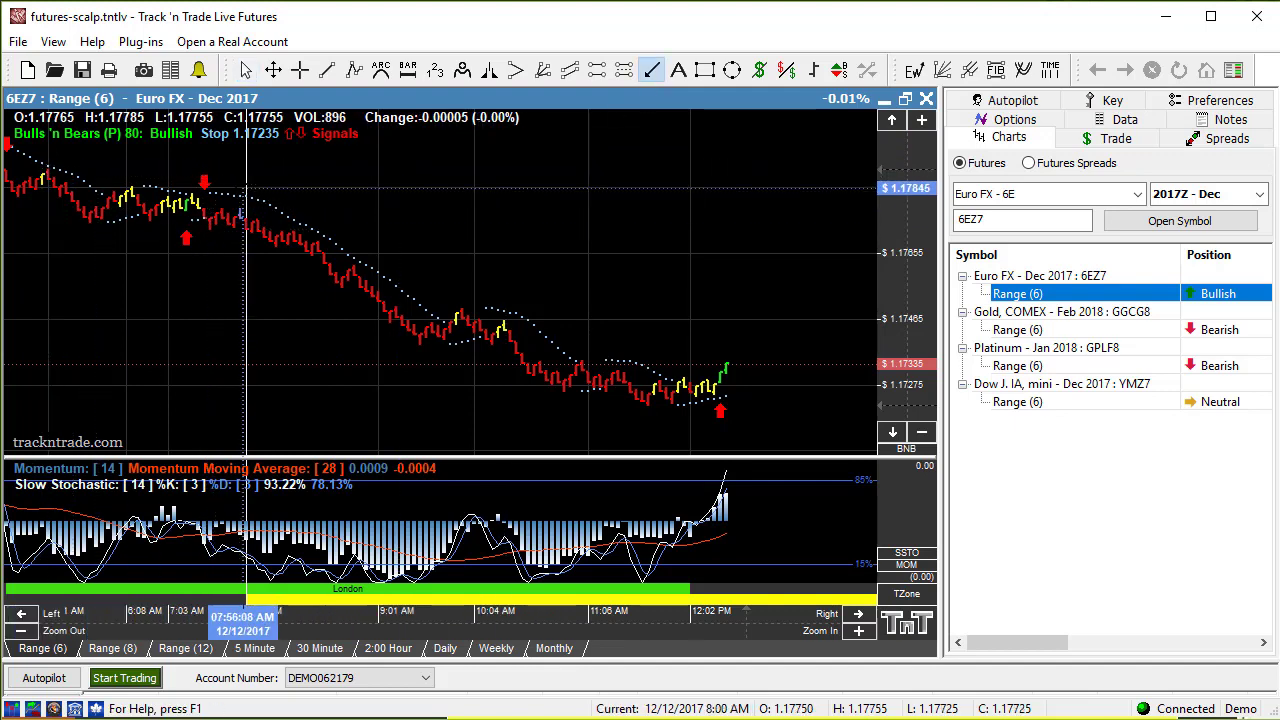
pyautogui.moveTo(246, 181); pyautogui.dragTo(432, 293)
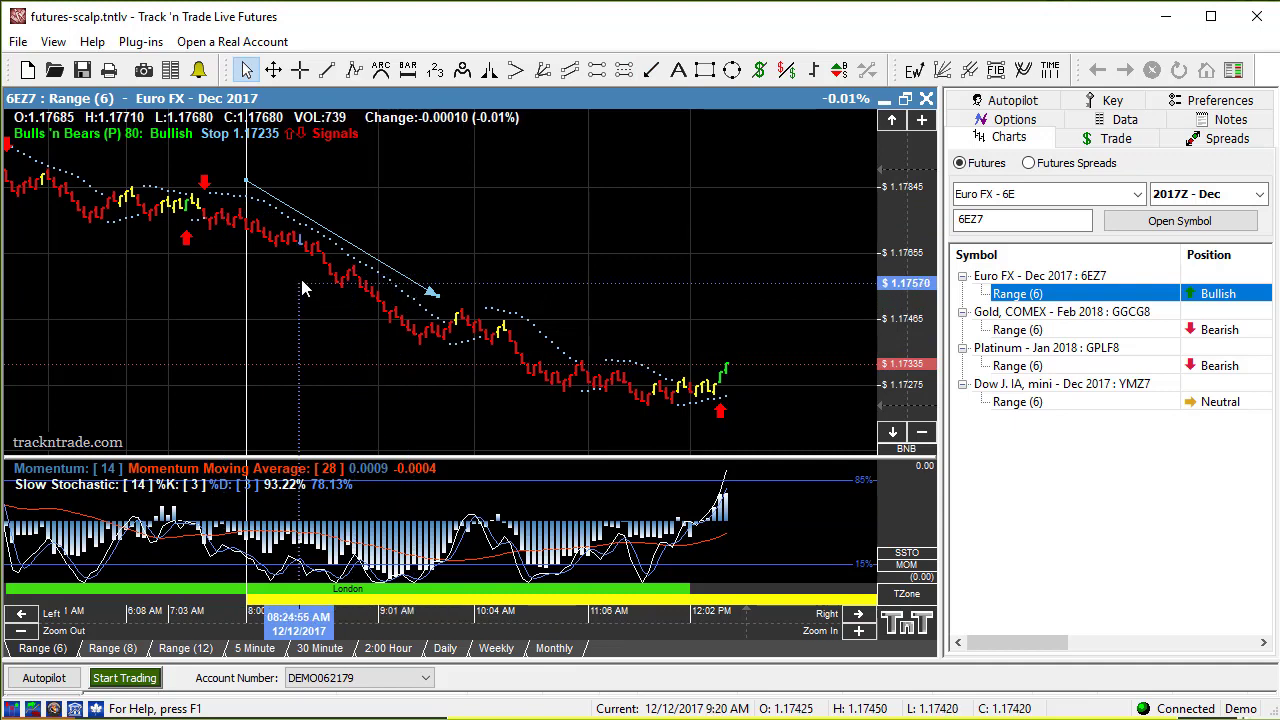
pyautogui.click(652, 70)
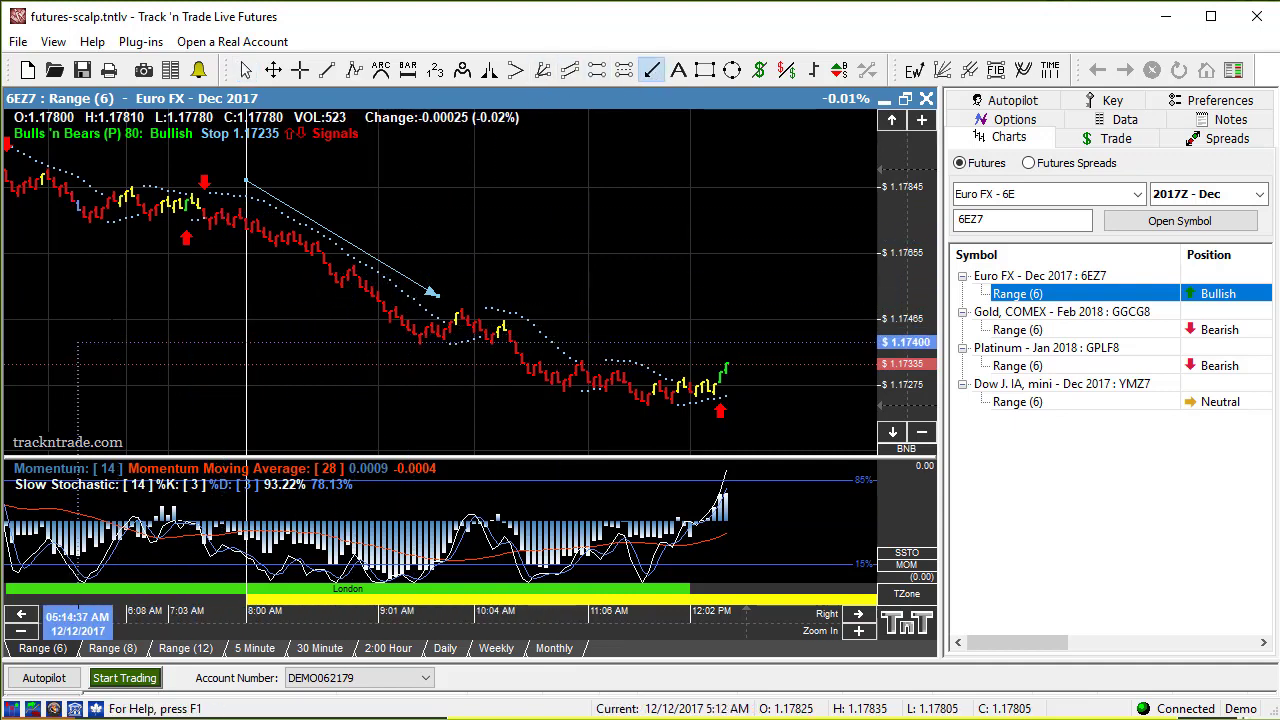
pyautogui.moveTo(78, 340); pyautogui.dragTo(198, 226)
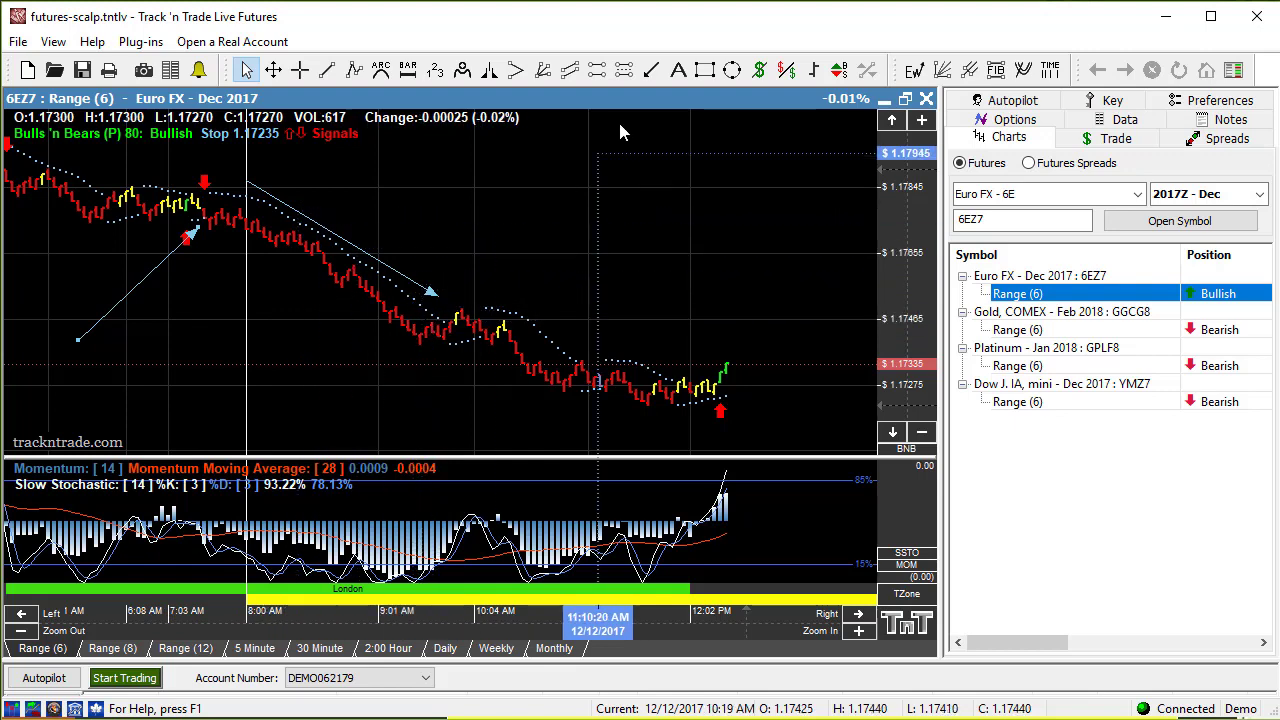
# Trace the later swings with four alternating up and down arrows, from the 10 AM bounce to the consolidation
pyautogui.click(651, 69)
pyautogui.moveTo(413, 380); pyautogui.dragTo(479, 352)
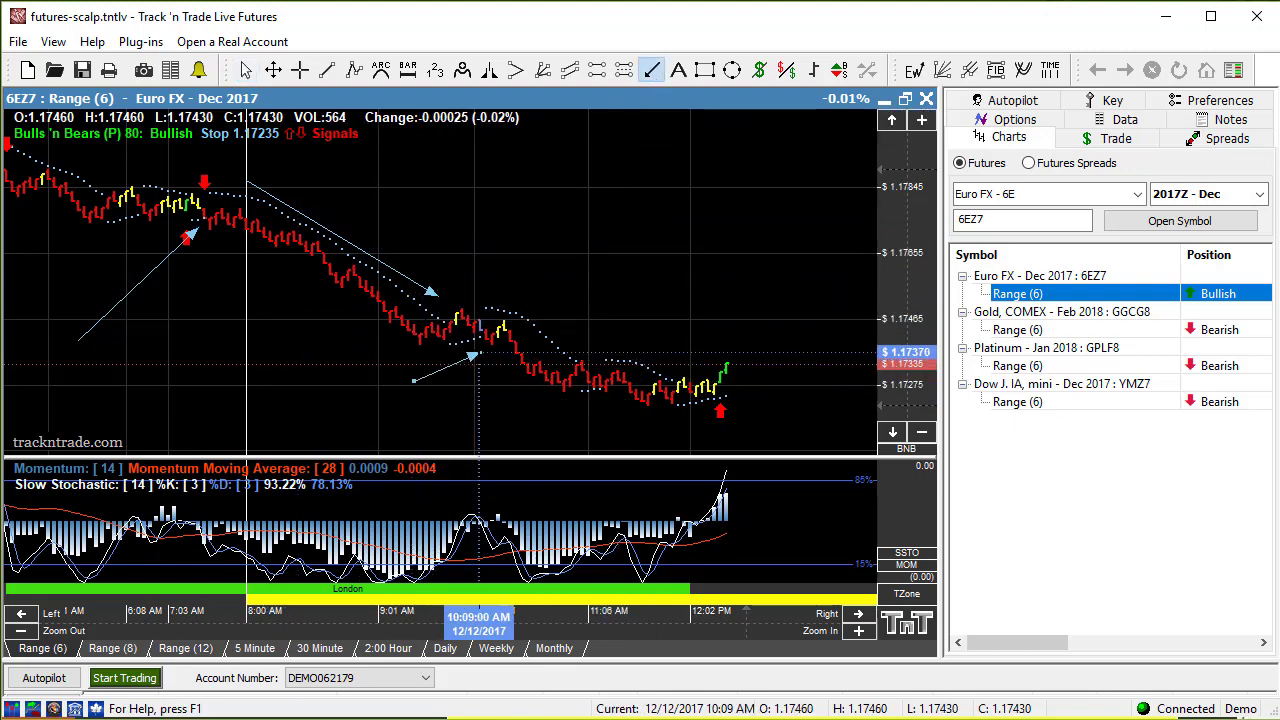
pyautogui.click(651, 69)
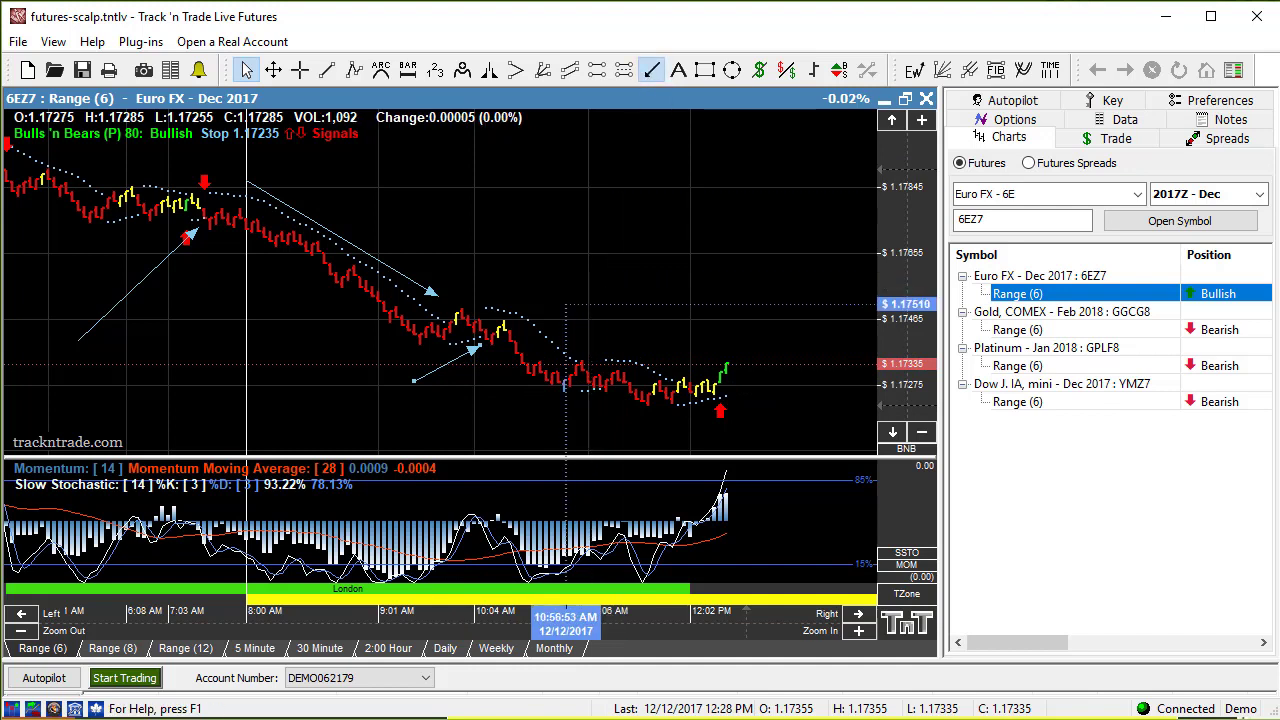
pyautogui.moveTo(491, 293); pyautogui.dragTo(583, 336)
pyautogui.click(651, 69)
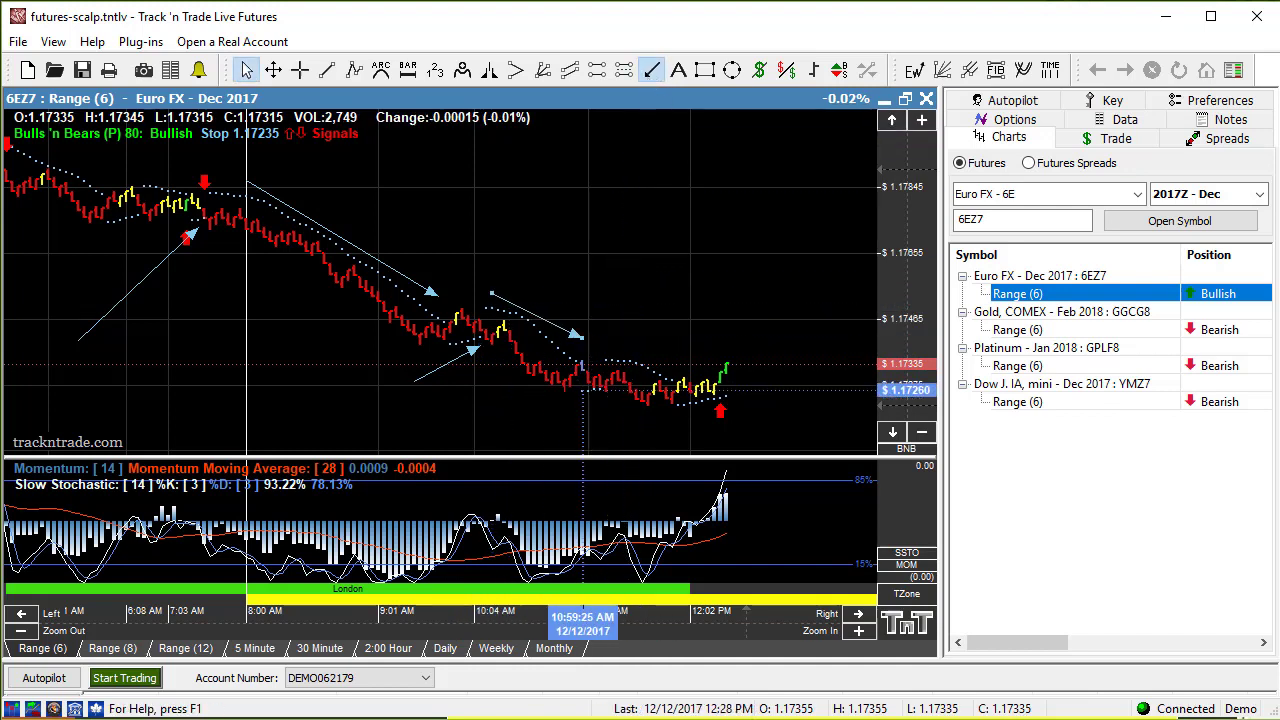
pyautogui.moveTo(545, 410); pyautogui.dragTo(599, 386)
pyautogui.click(651, 69)
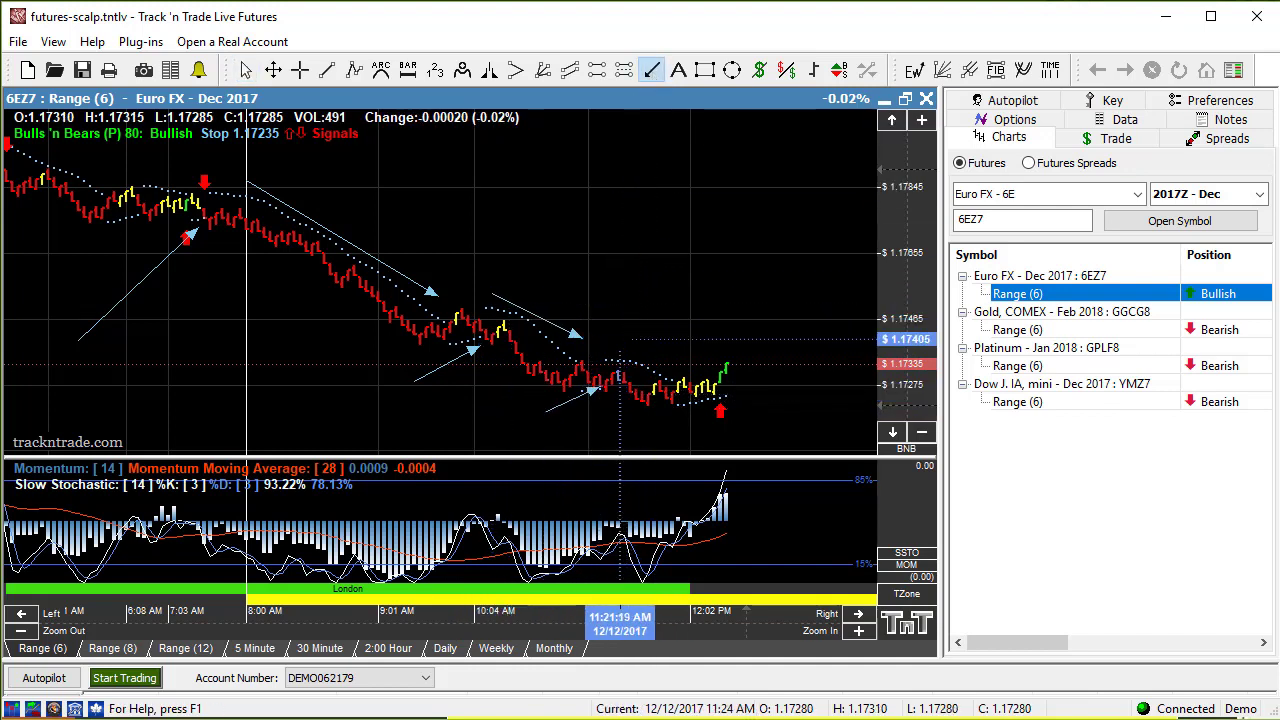
pyautogui.moveTo(617, 339); pyautogui.dragTo(684, 374)
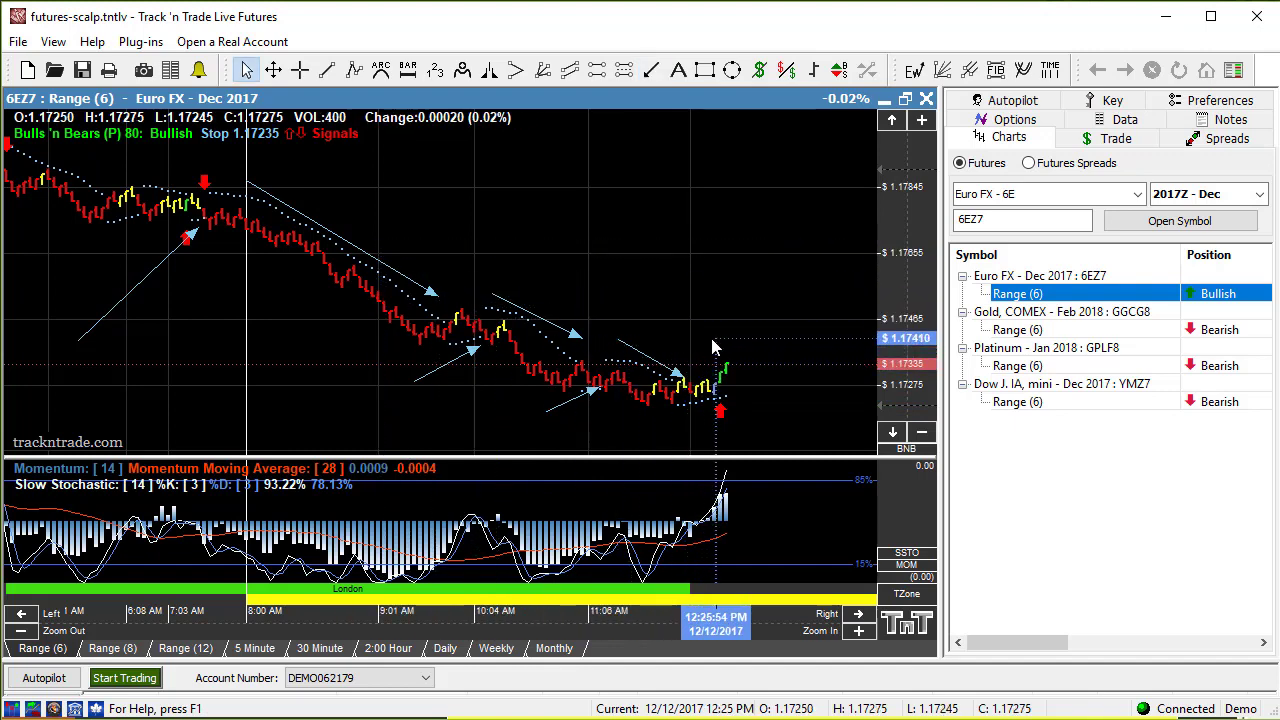
# Place Elliott wave points 1–5 along the decline, then A, B and C with C near 1.17515
pyautogui.click(914, 74)
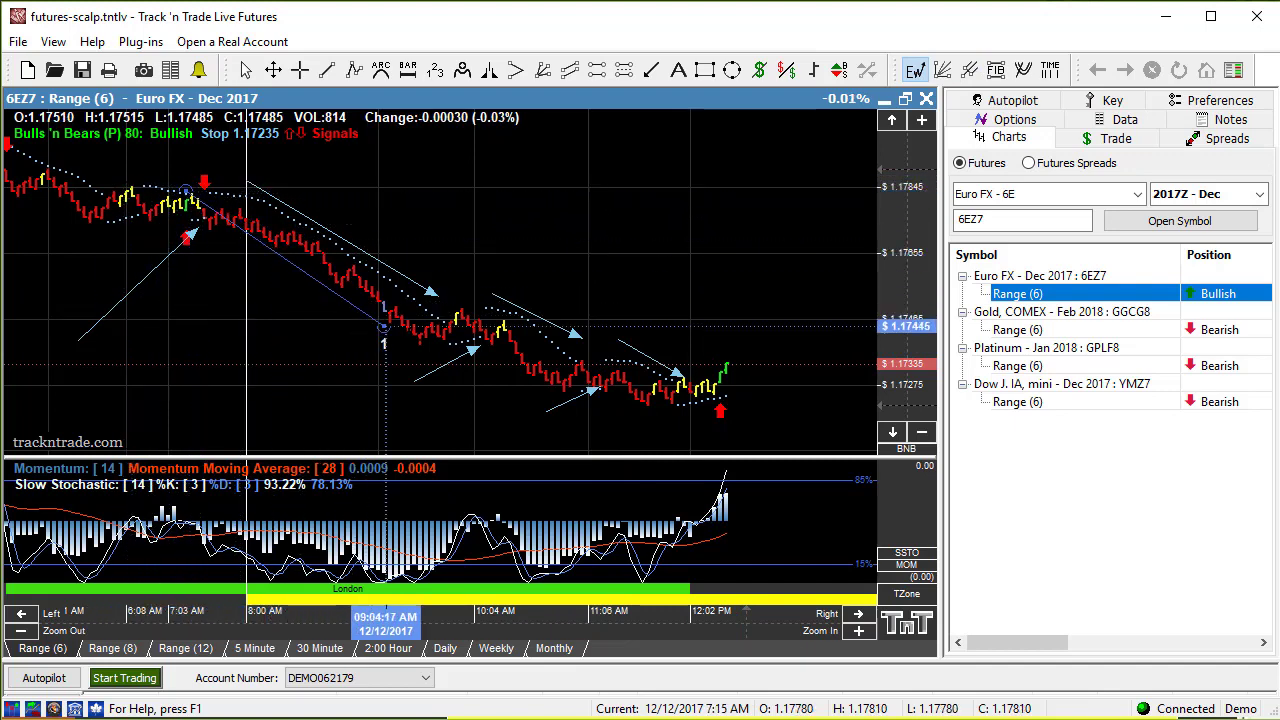
pyautogui.click(416, 349)
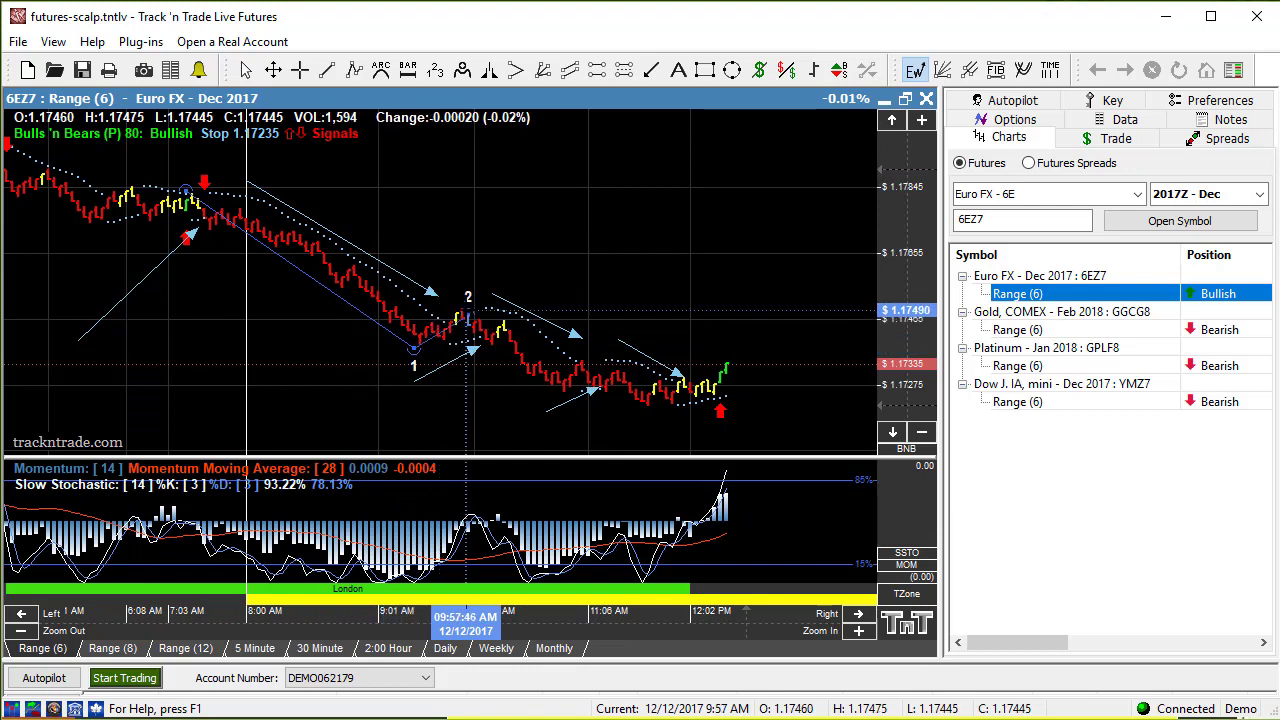
pyautogui.click(467, 316)
pyautogui.click(558, 384)
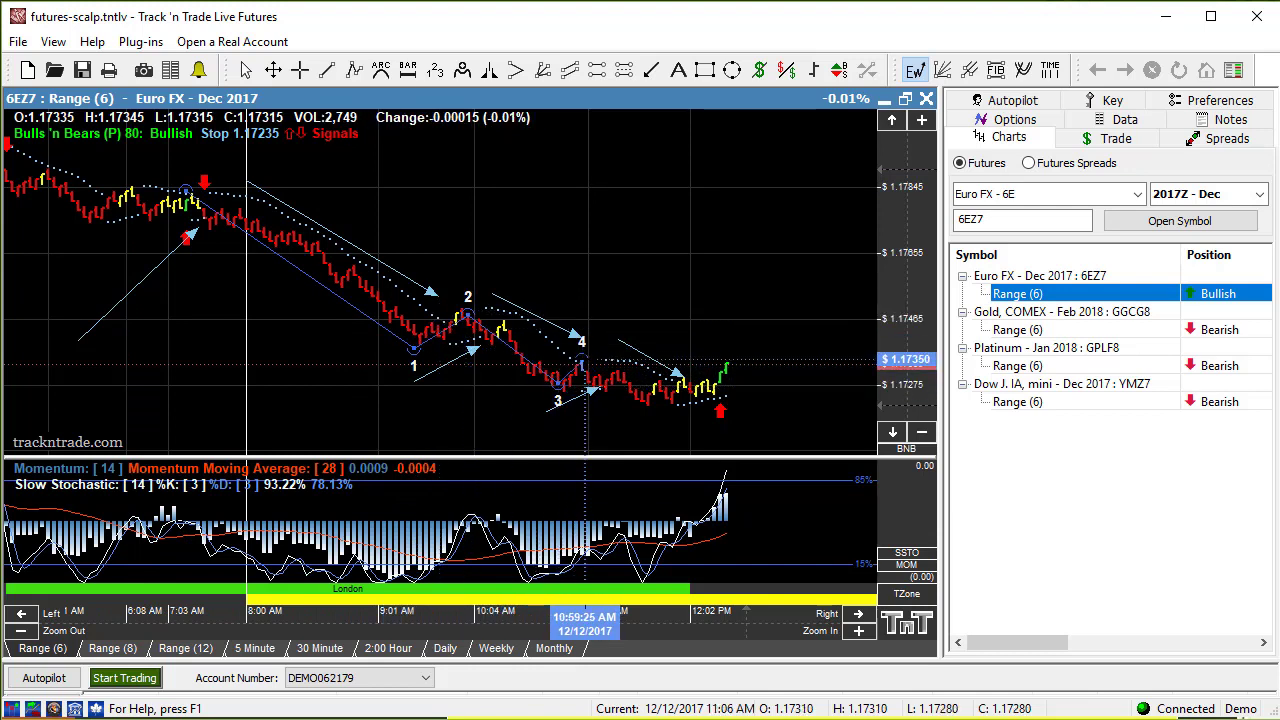
pyautogui.click(581, 358)
pyautogui.click(648, 404)
pyautogui.click(720, 372)
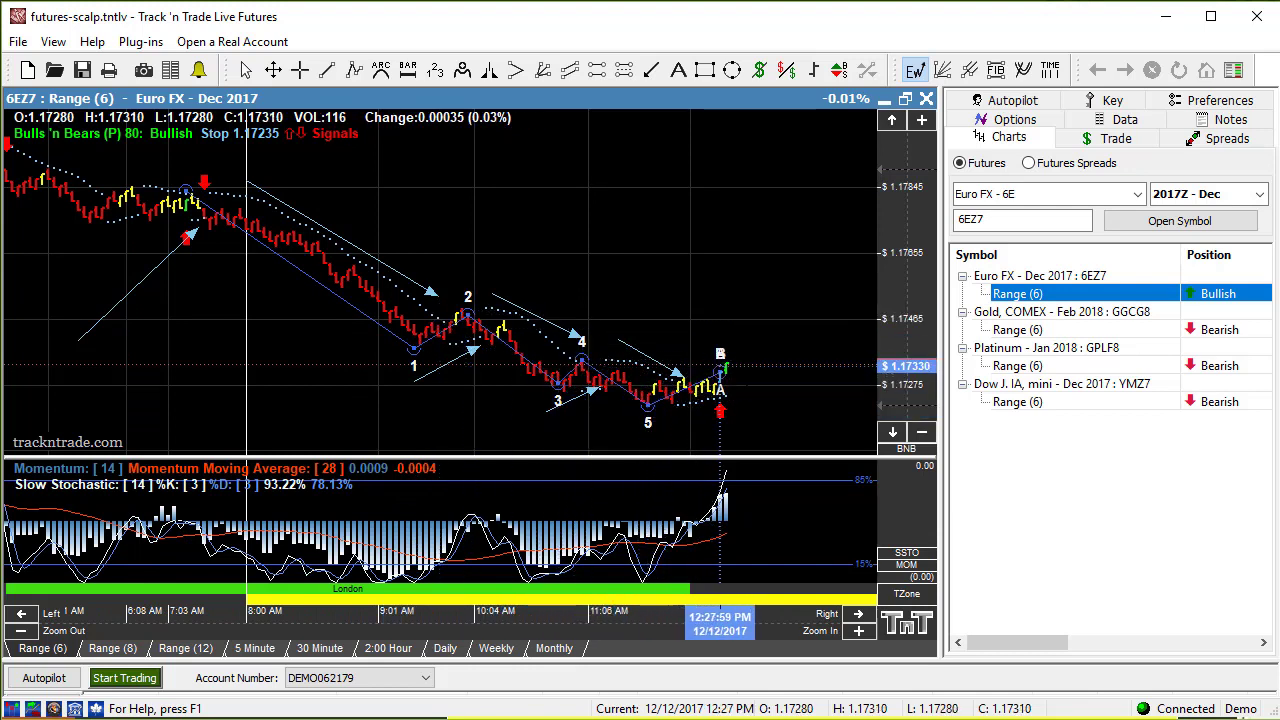
pyautogui.click(750, 398)
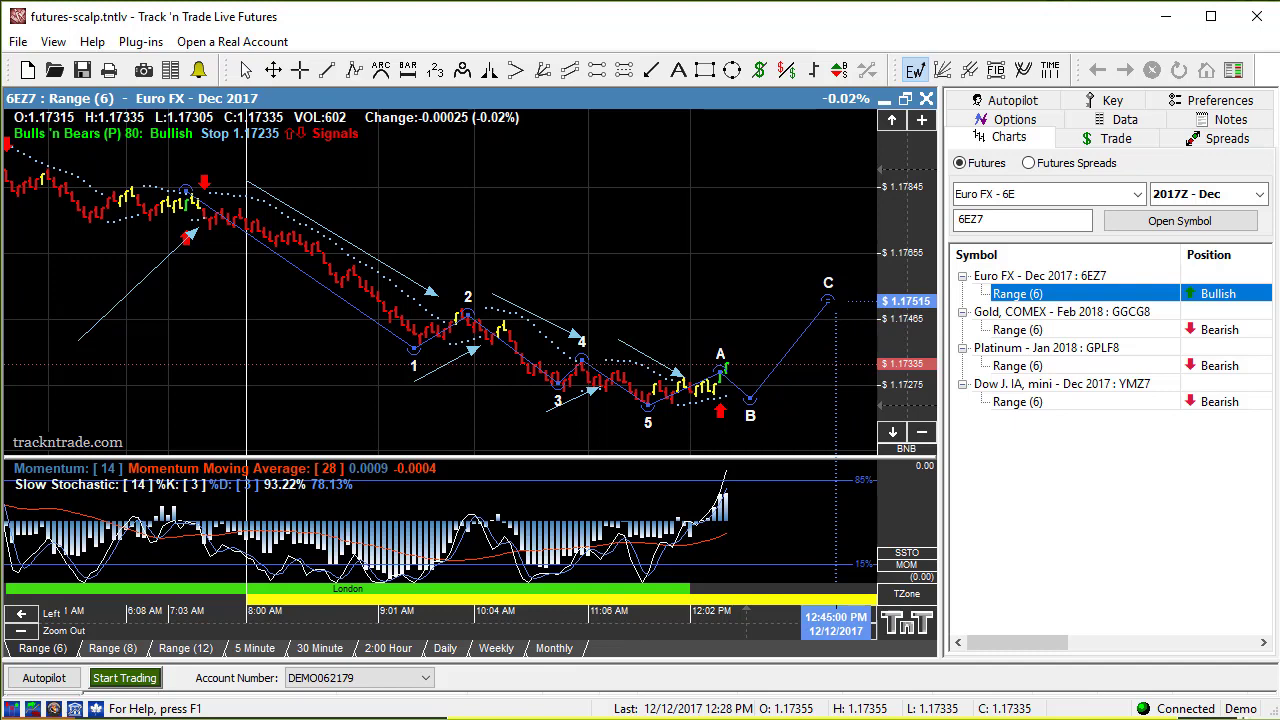
pyautogui.click(828, 300)
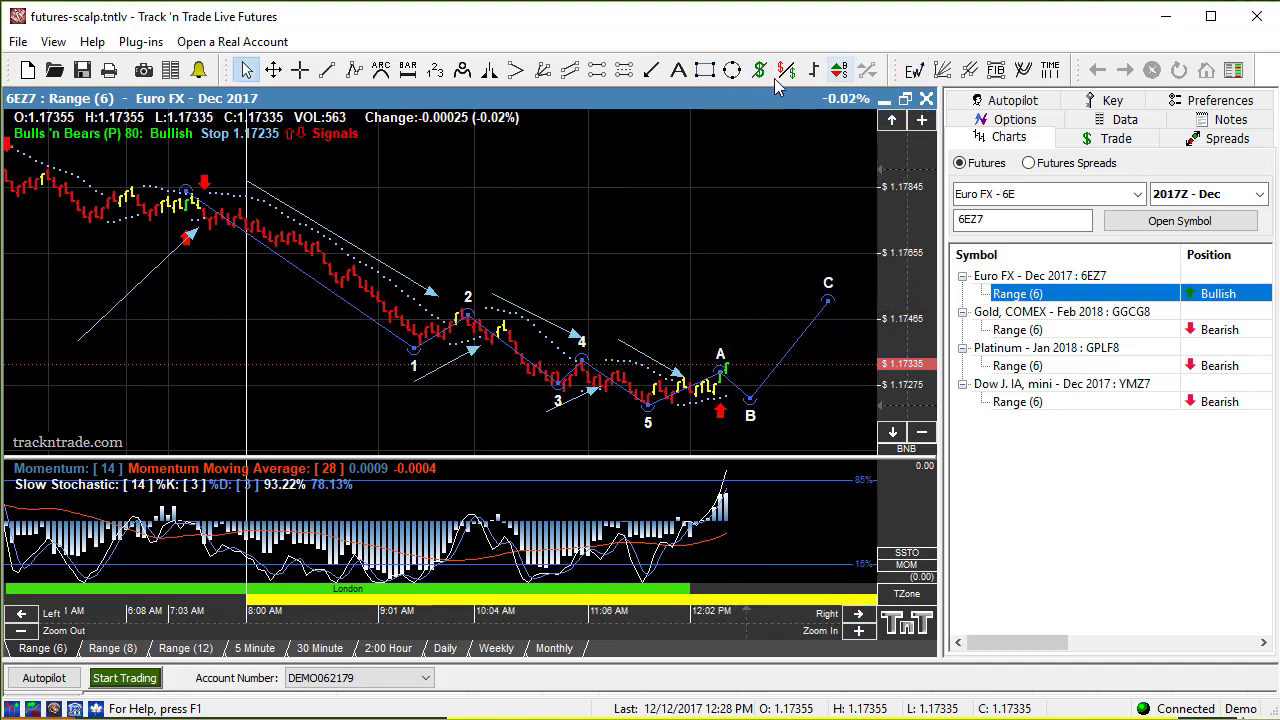
# Draw a 50% ruler from the 1.17855 high to the 1.17210 low, adjusting its left anchor
pyautogui.click(625, 75)
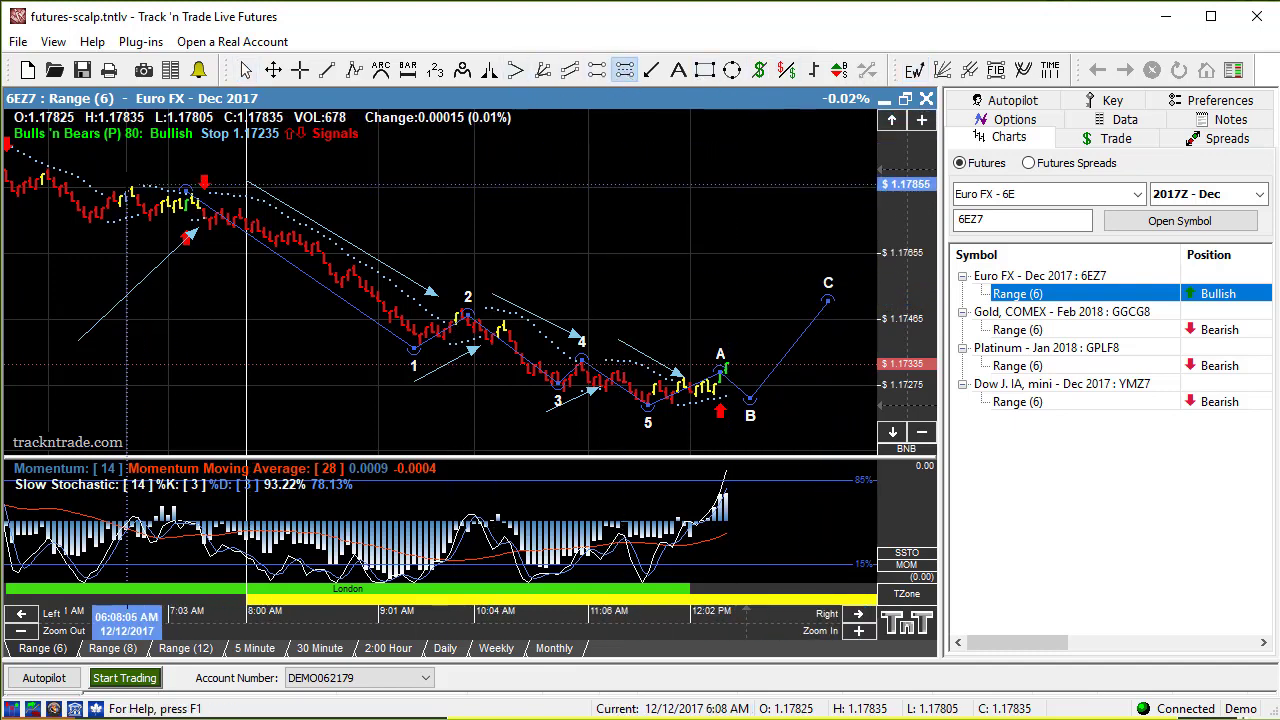
pyautogui.moveTo(128, 184)
pyautogui.mouseDown()
pyautogui.moveTo(676, 420)
pyautogui.moveTo(805, 407)
pyautogui.mouseUp()
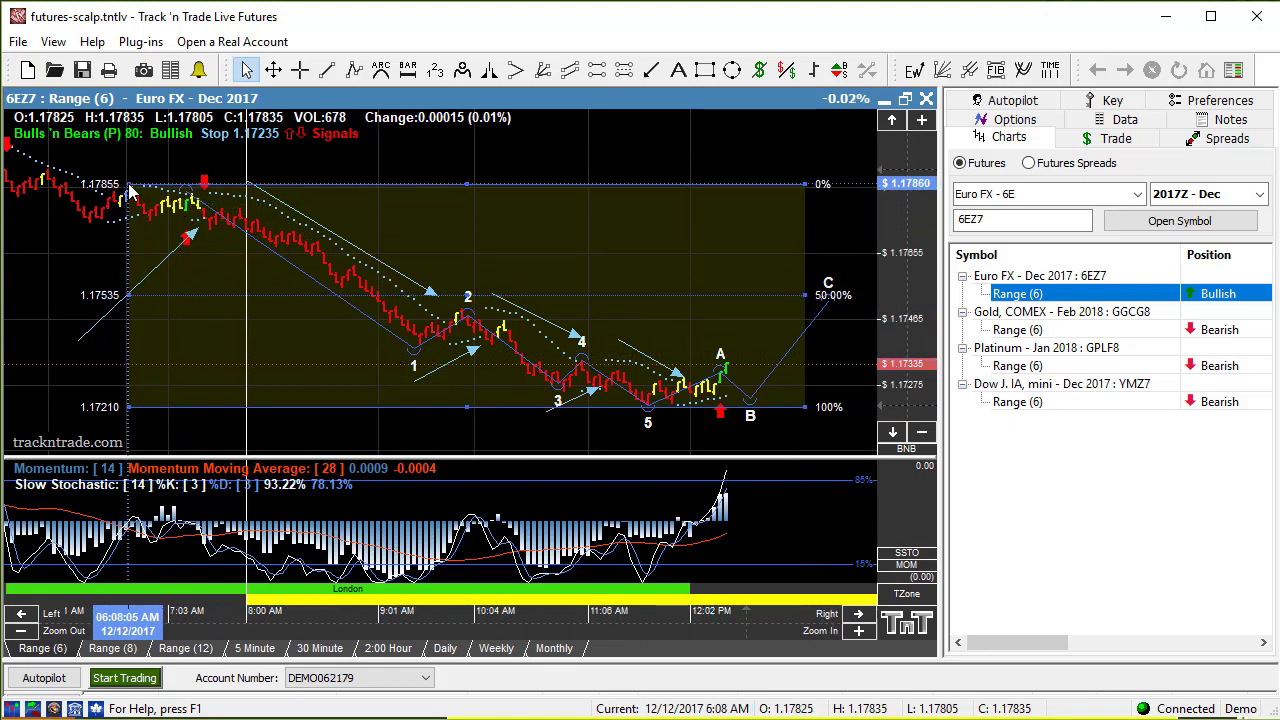
pyautogui.moveTo(128, 184)
pyautogui.mouseDown()
pyautogui.moveTo(8, 148)
pyautogui.moveTo(134, 187)
pyautogui.mouseUp()
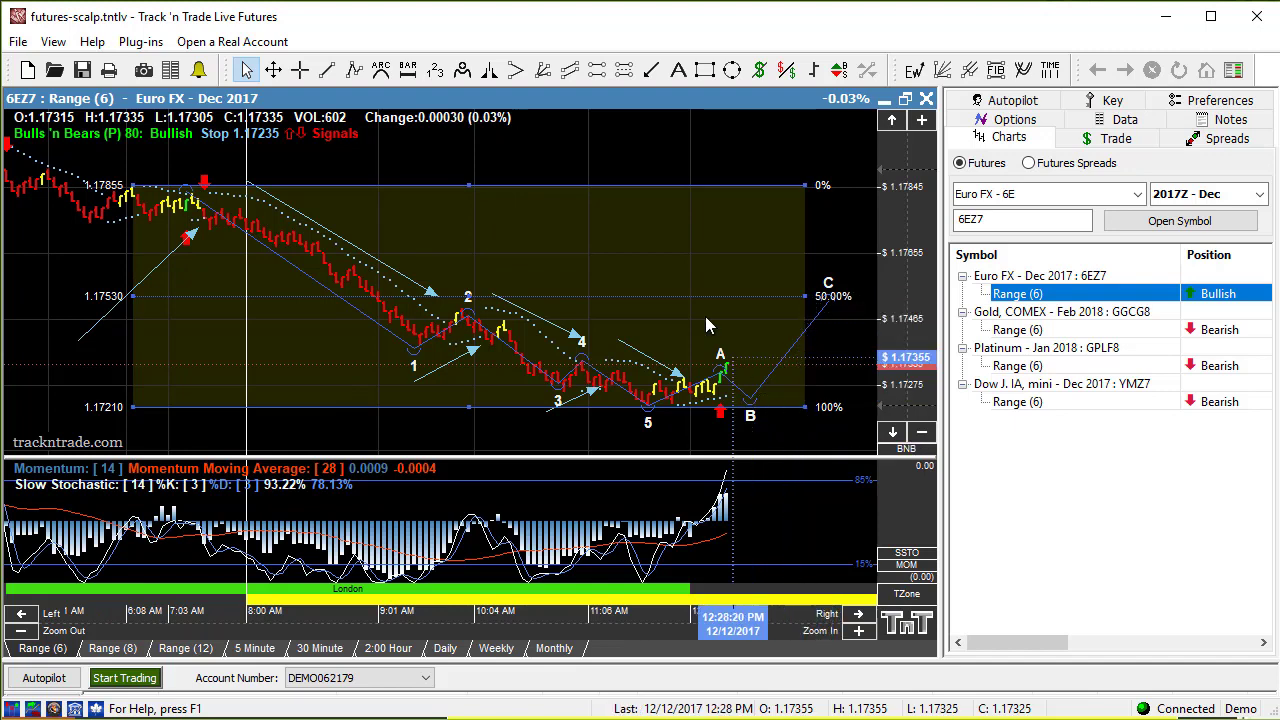
# Draw a projected wave 1–2–3–4 from the latest low up toward the 50% level
pyautogui.click(353, 72)
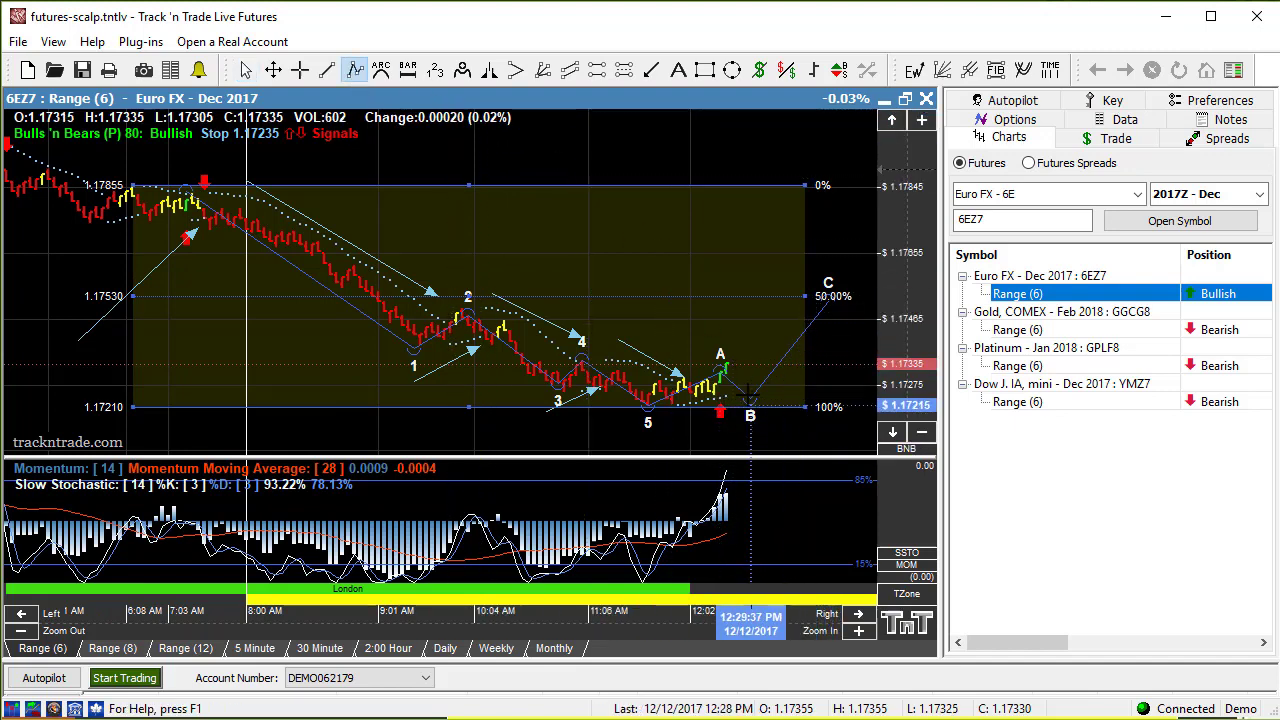
pyautogui.click(683, 398)
pyautogui.click(767, 344)
pyautogui.click(786, 367)
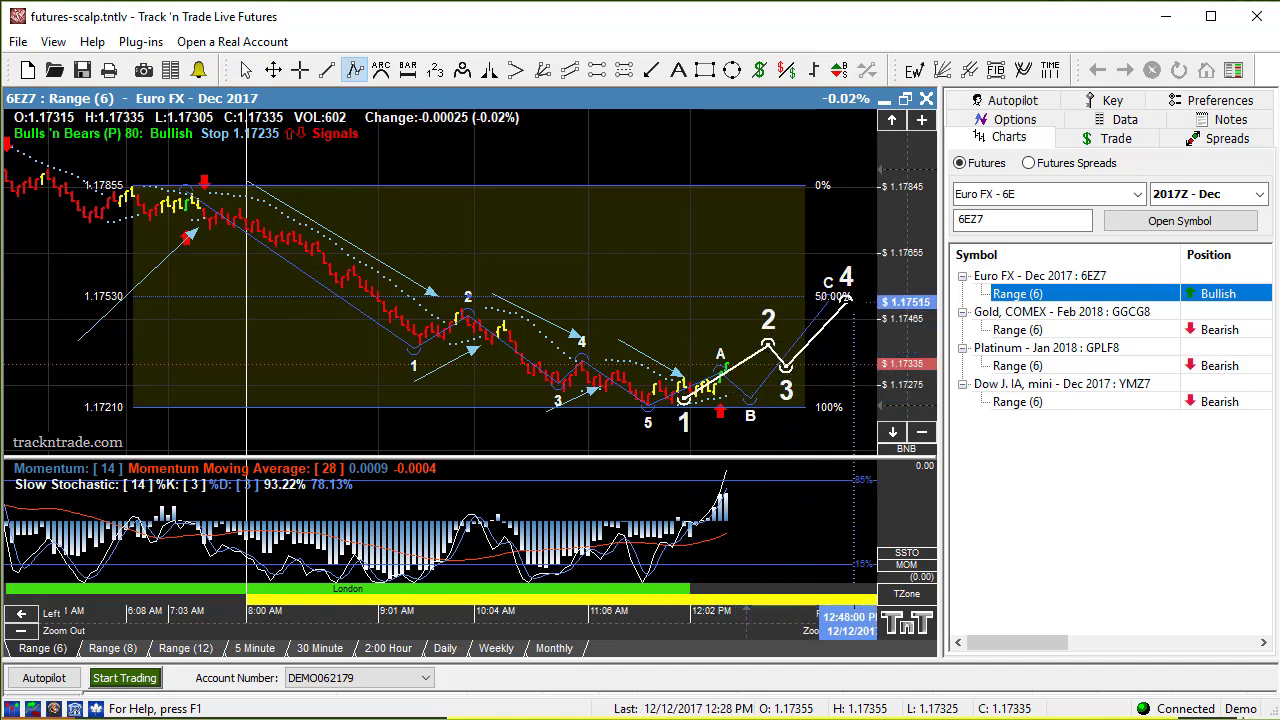
pyautogui.click(846, 297)
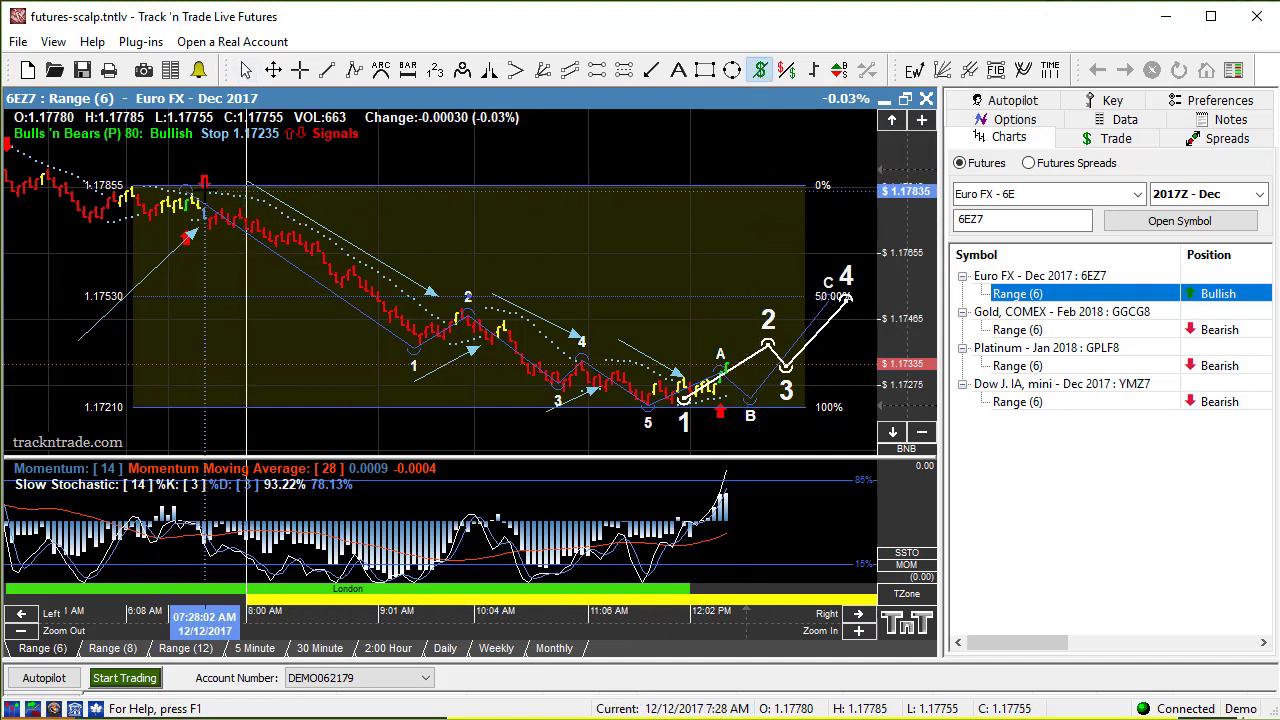
# Measure $481.25 from the 1.17840 sell and $718.75 from the 1.17820 sell, showing Euro FX contract details
pyautogui.moveTo(204, 186); pyautogui.dragTo(451, 322)
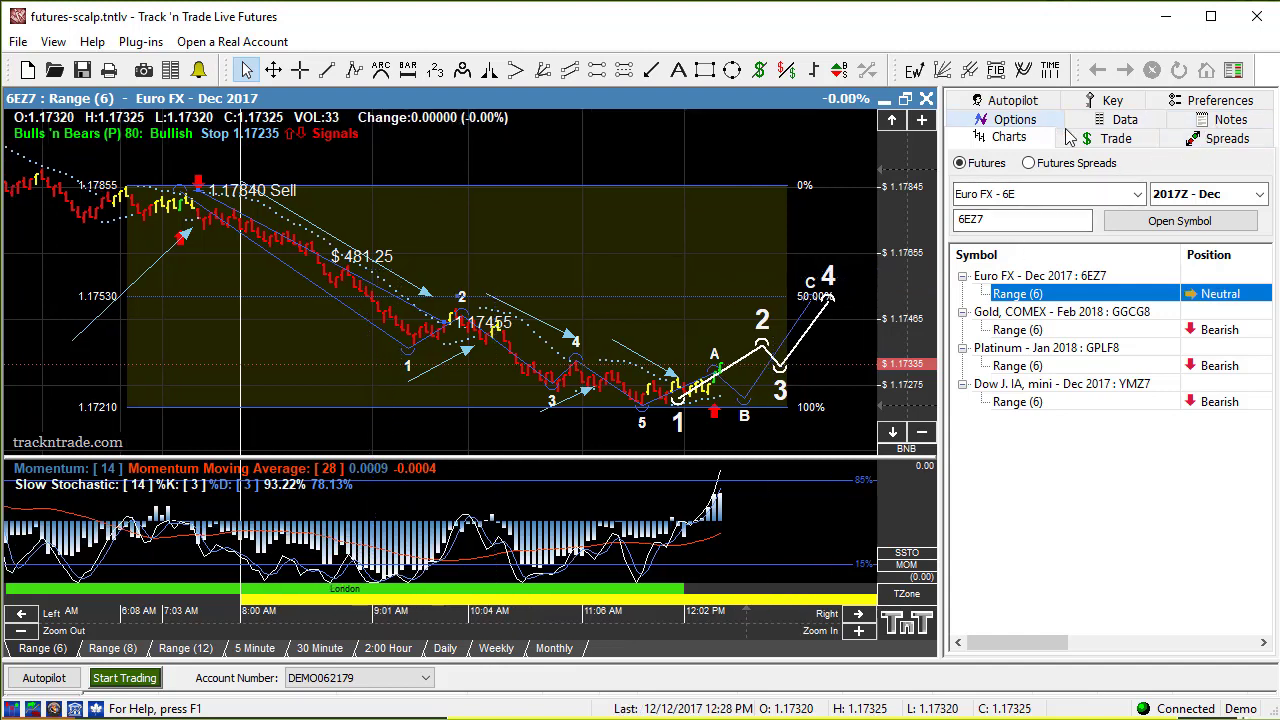
pyautogui.click(1112, 101)
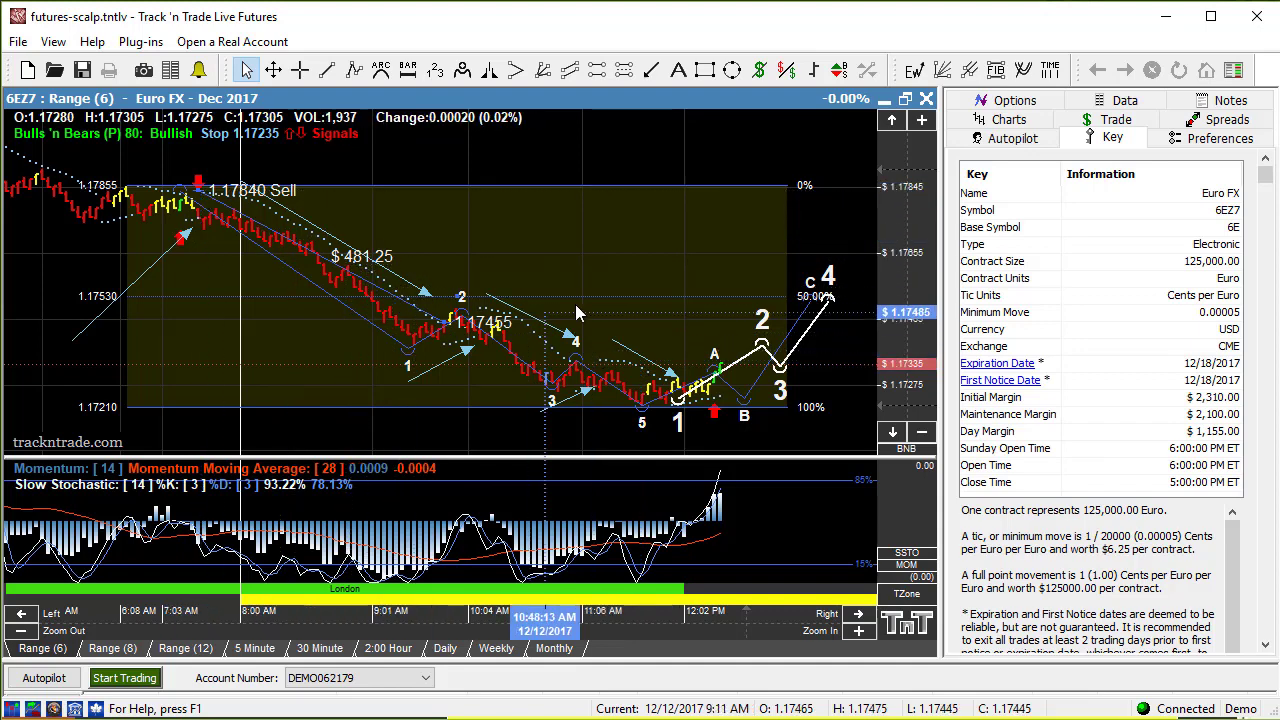
pyautogui.click(760, 69)
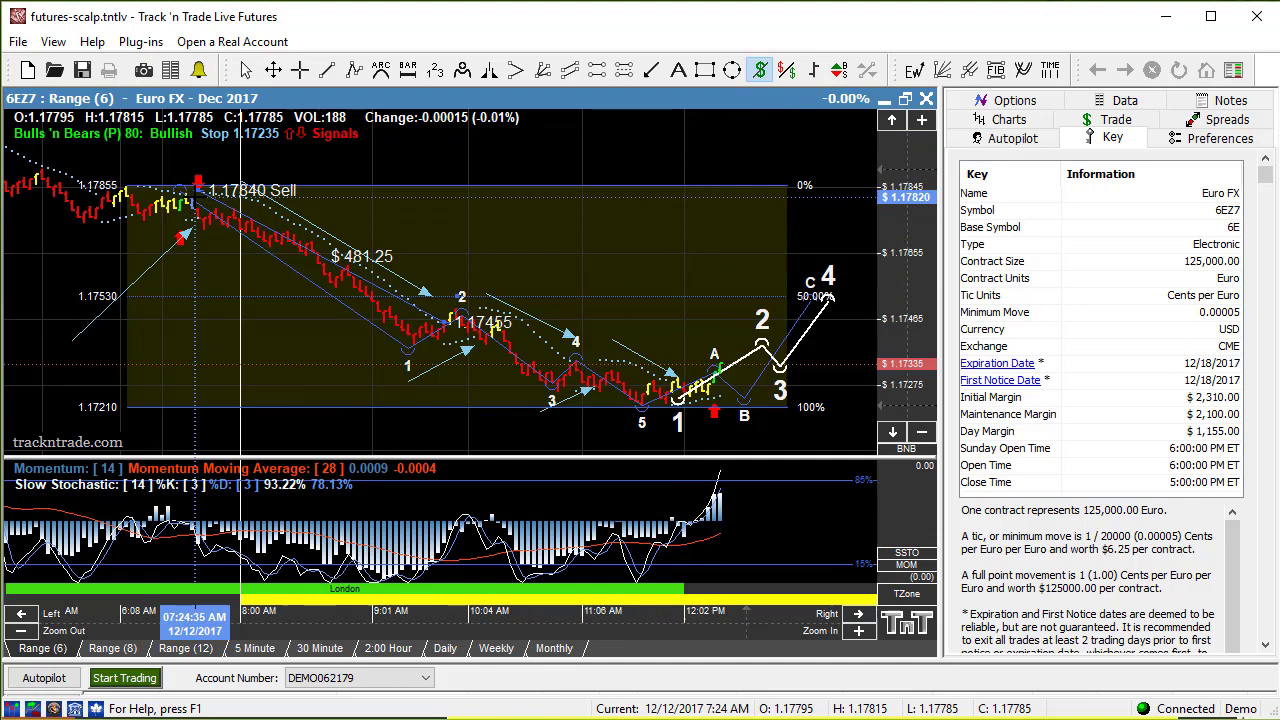
pyautogui.moveTo(195, 197)
pyautogui.mouseDown()
pyautogui.moveTo(324, 226)
pyautogui.moveTo(705, 380)
pyautogui.moveTo(710, 400)
pyautogui.mouseUp()
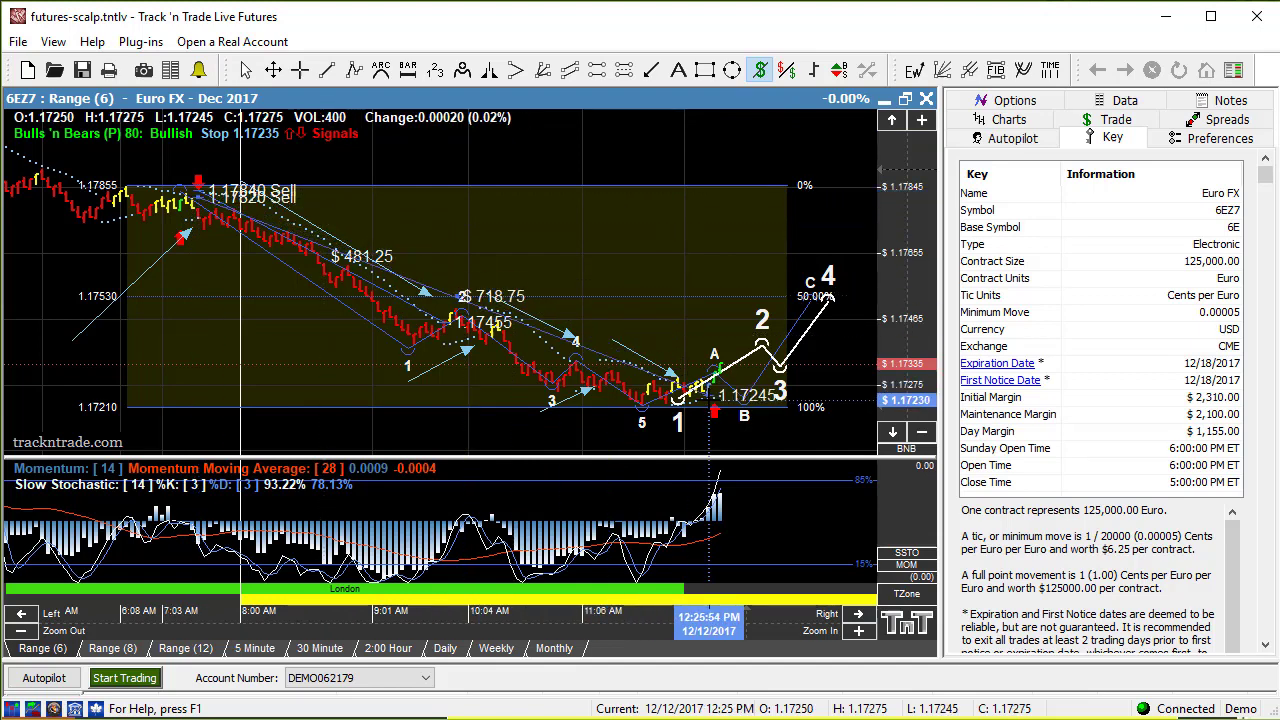